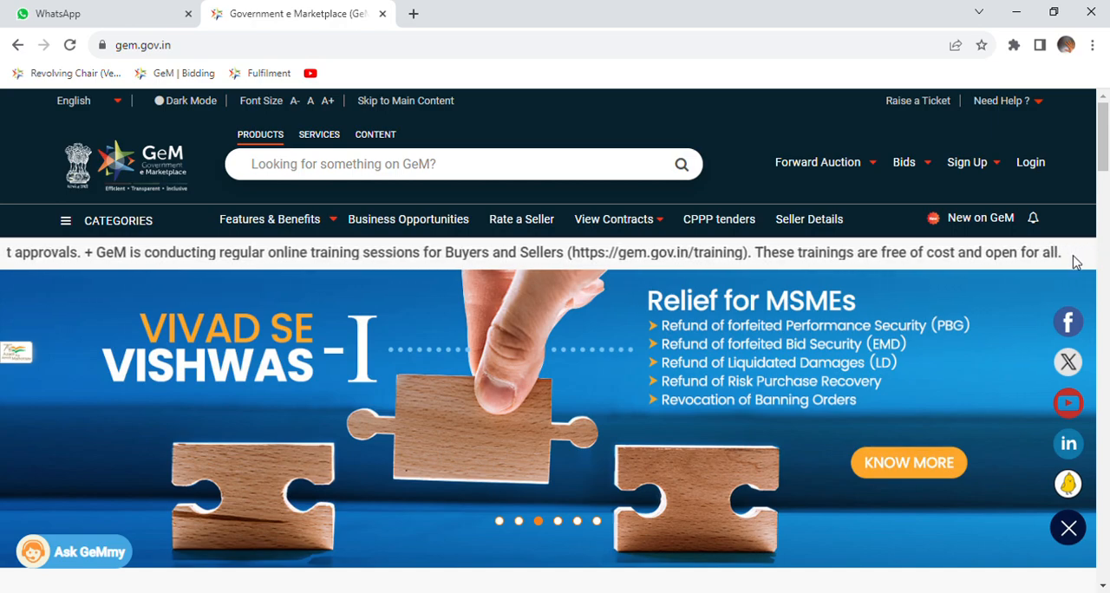
Open the GeM login page and replace the prefilled GeM User Id with the seller account's user ID.
click(1032, 165)
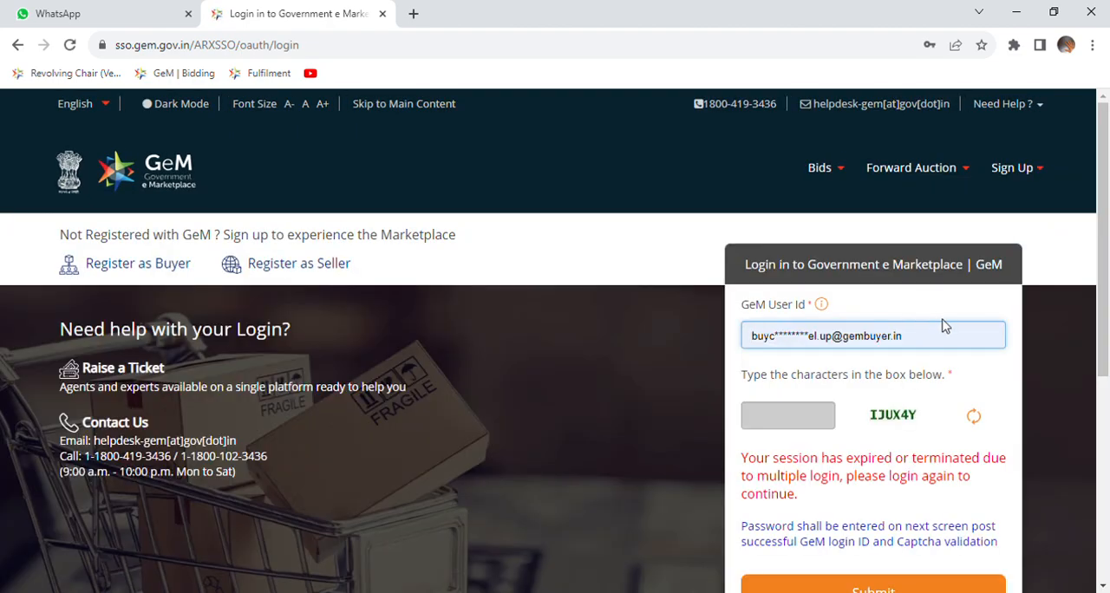
click(937, 341)
key(BackSpace)
key(BackSpace)
key(BackSpace)
key(BackSpace)
key(BackSpace)
key(BackSpace)
key(BackSpace)
key(BackSpace)
key(BackSpace)
key(BackSpace)
key(BackSpace)
key(BackSpace)
key(BackSpace)
key(BackSpace)
key(BackSpace)
key(BackSpace)
key(BackSpace)
key(BackSpace)
key(BackSpace)
key(BackSpace)
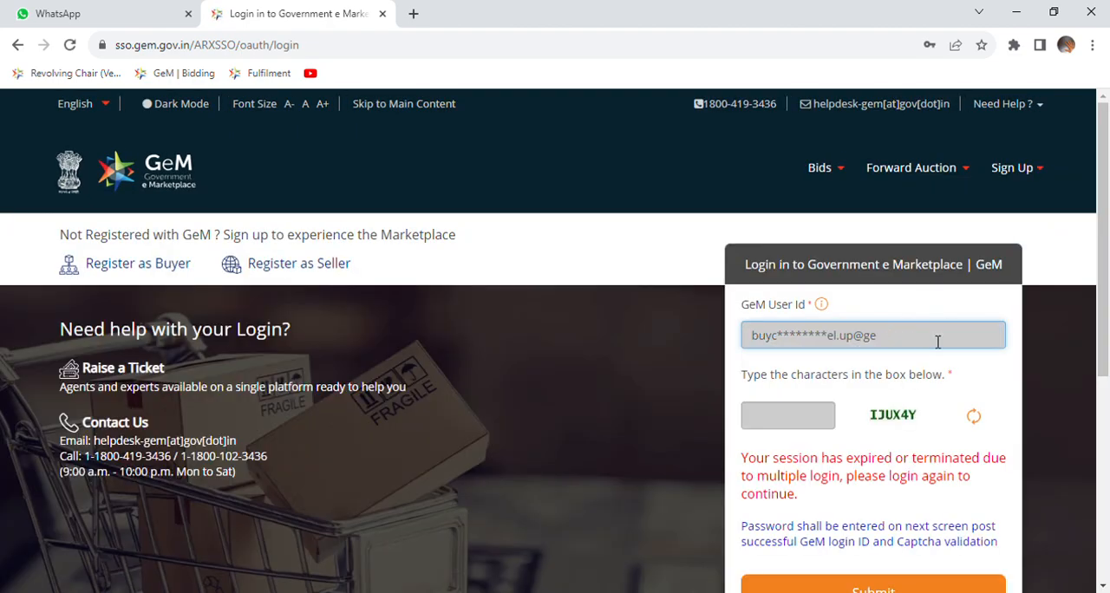
text(A)
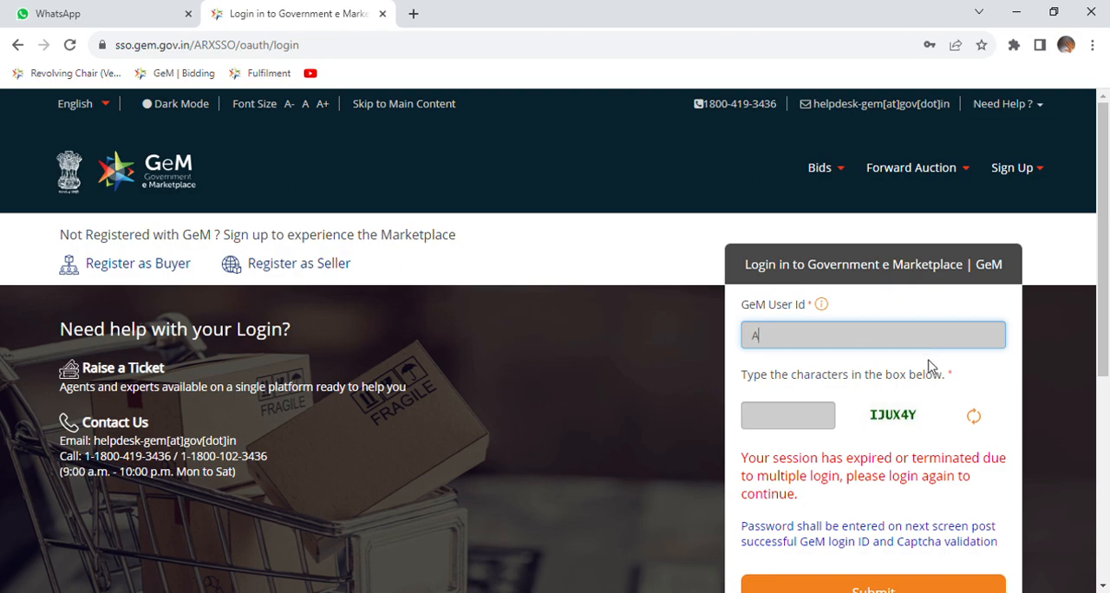
click(884, 388)
Enter the captcha characters beside the login form and submit the credentials to sign in to the seller account.
click(807, 419)
text(IX)
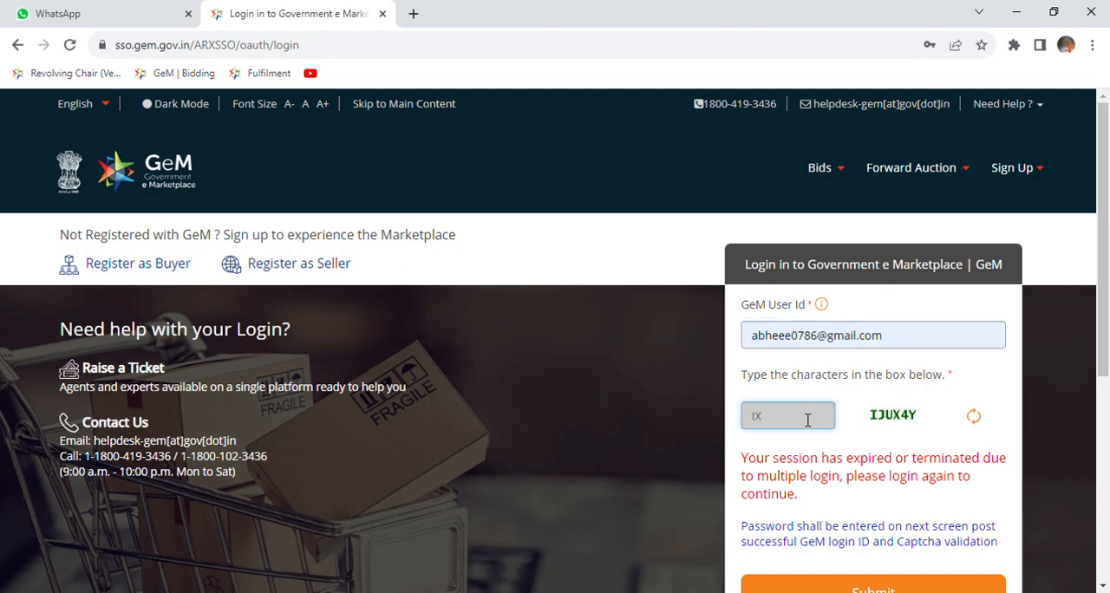
text(JUX4Y)
drag(1104, 344, 1104, 399)
click(885, 501)
click(817, 453)
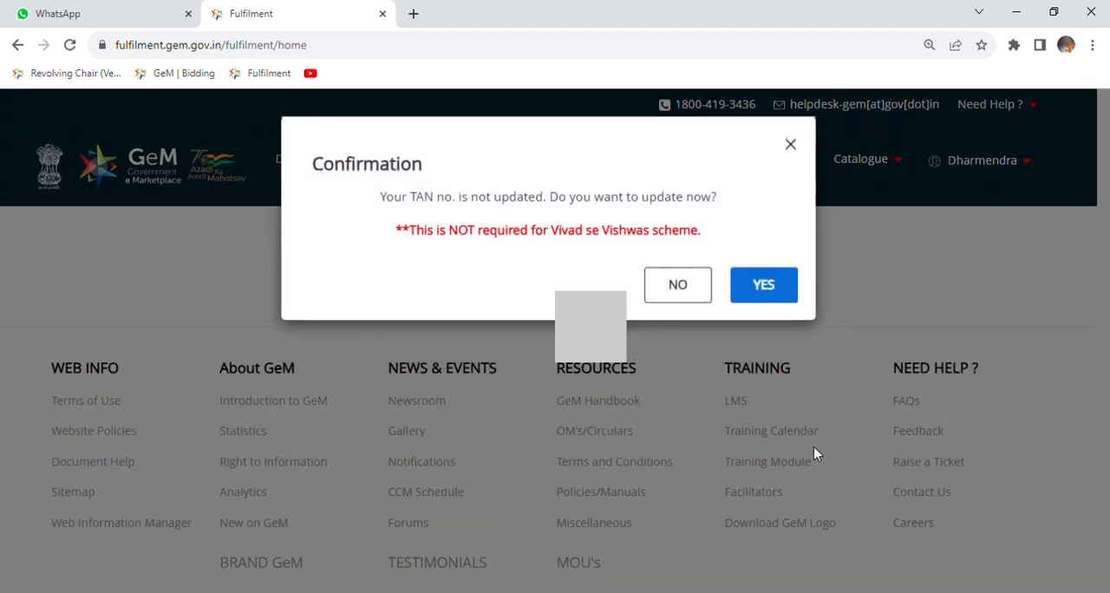
Dismiss the TAN number update confirmation and open the List of Bids.
click(795, 148)
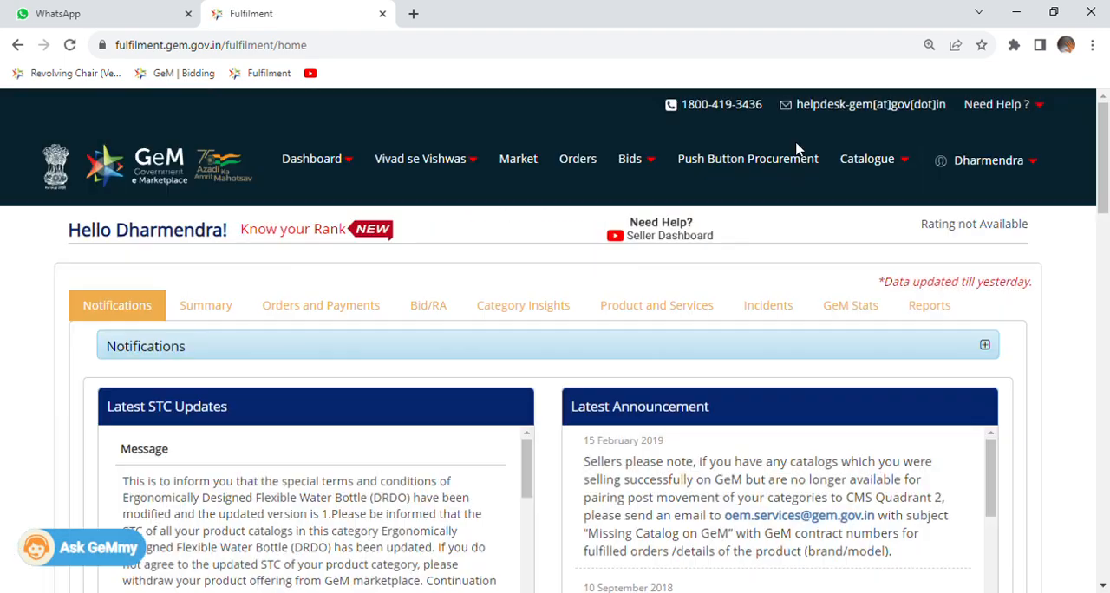
click(638, 168)
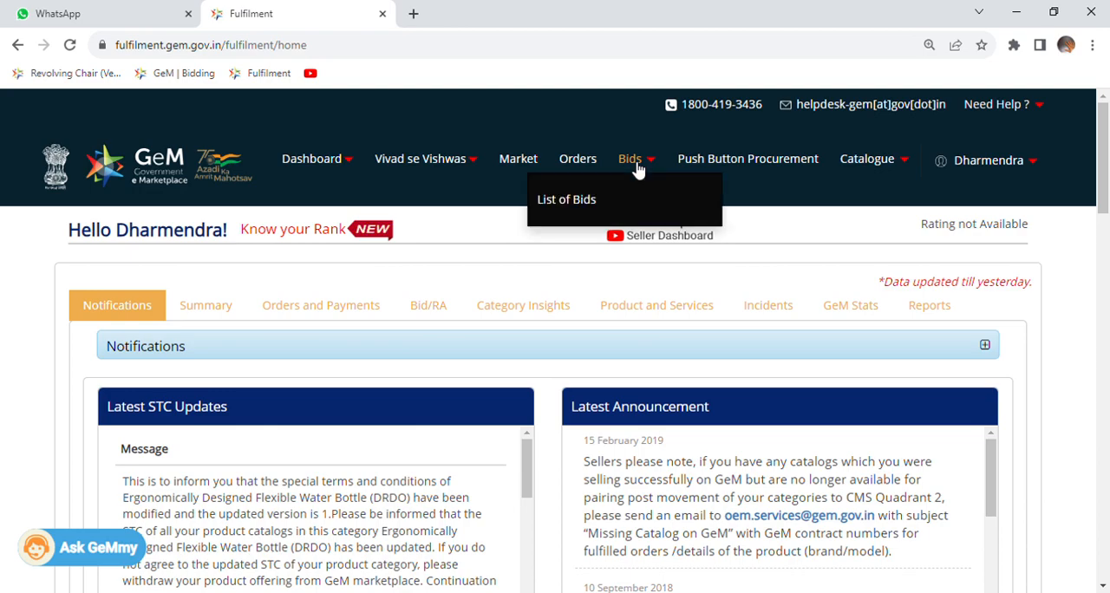
click(576, 202)
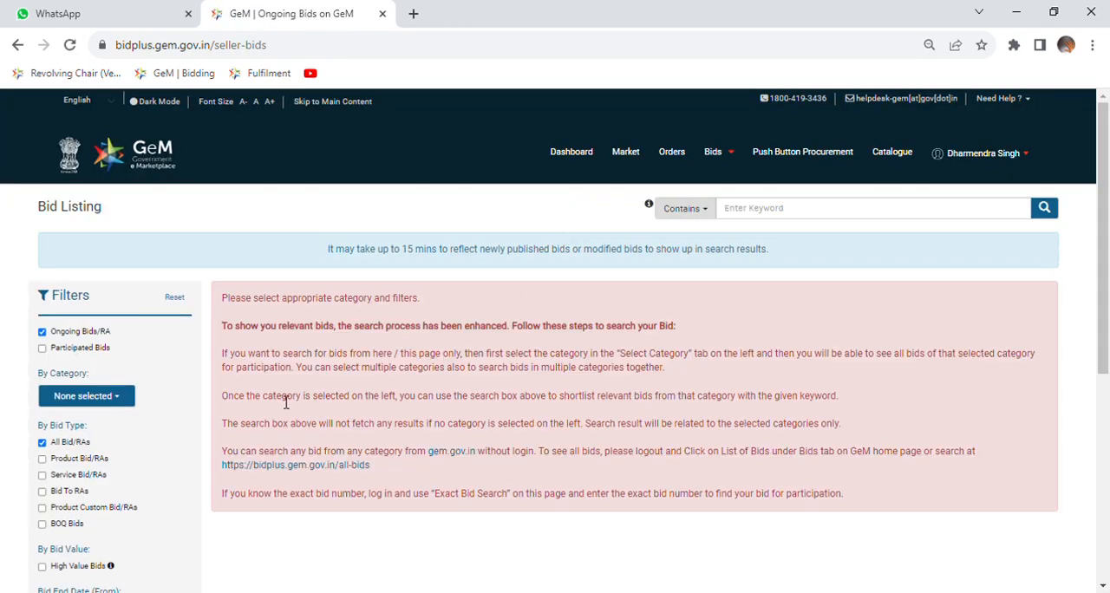
Filter the bid listing by category to all three Manpower Outsourcing Services entries and Security Manpower Service.
click(96, 397)
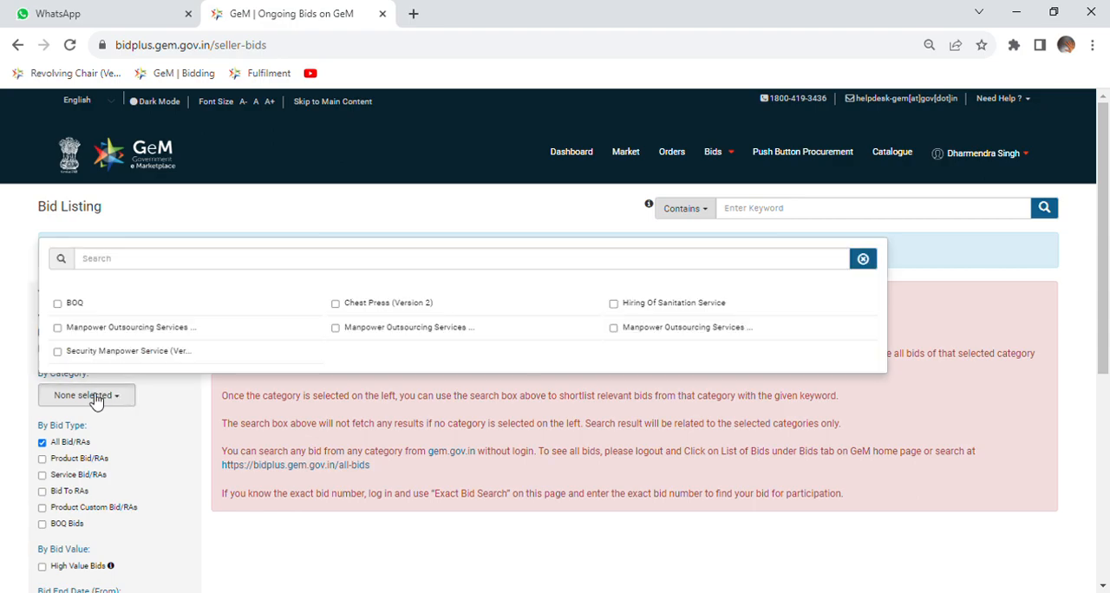
click(374, 337)
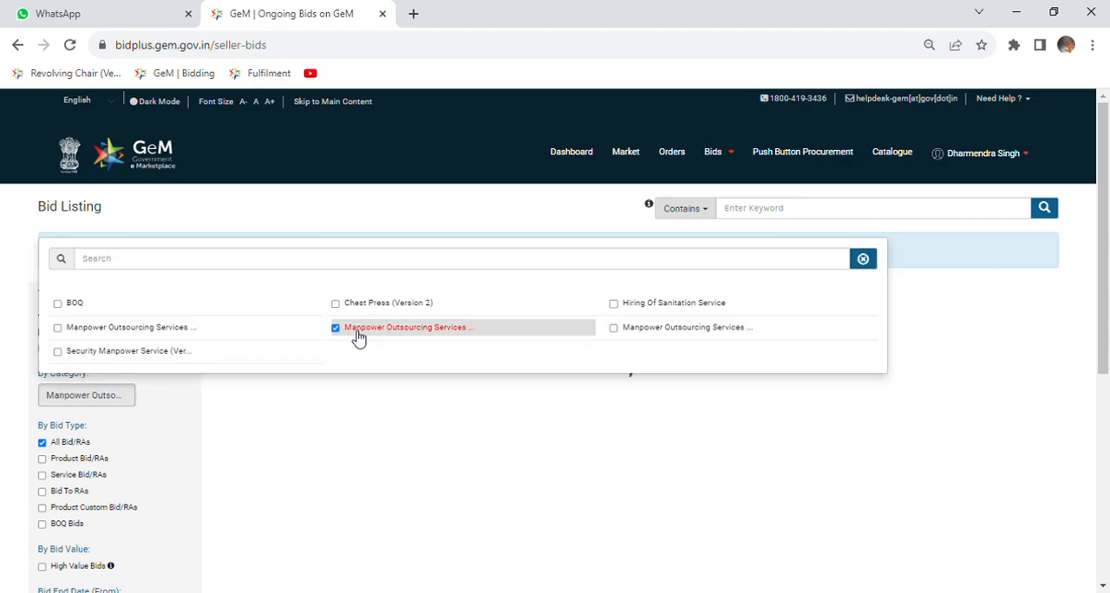
click(647, 330)
click(97, 330)
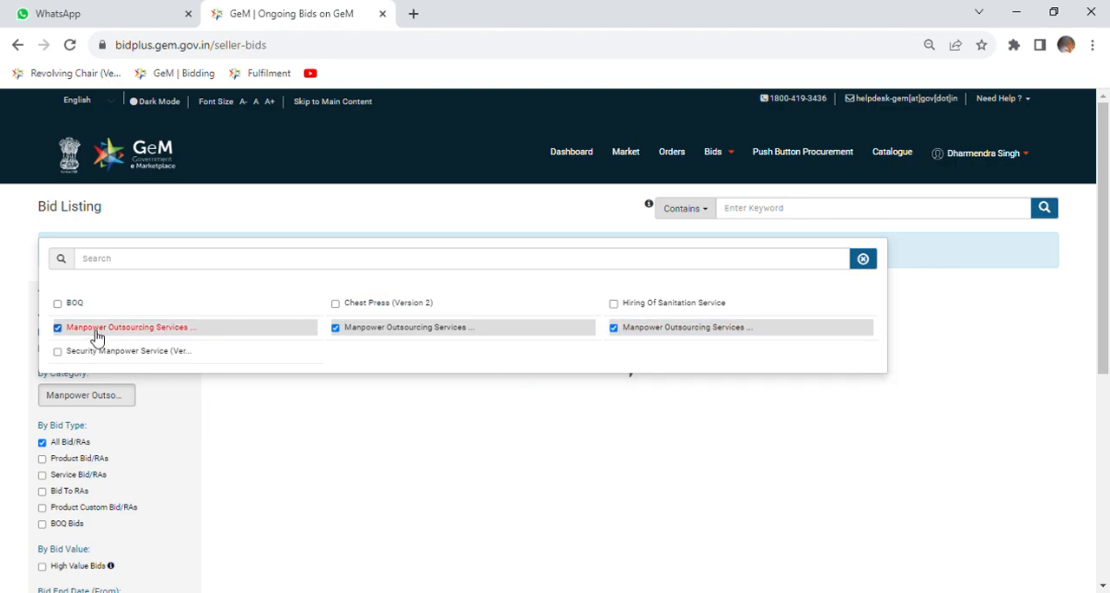
click(96, 352)
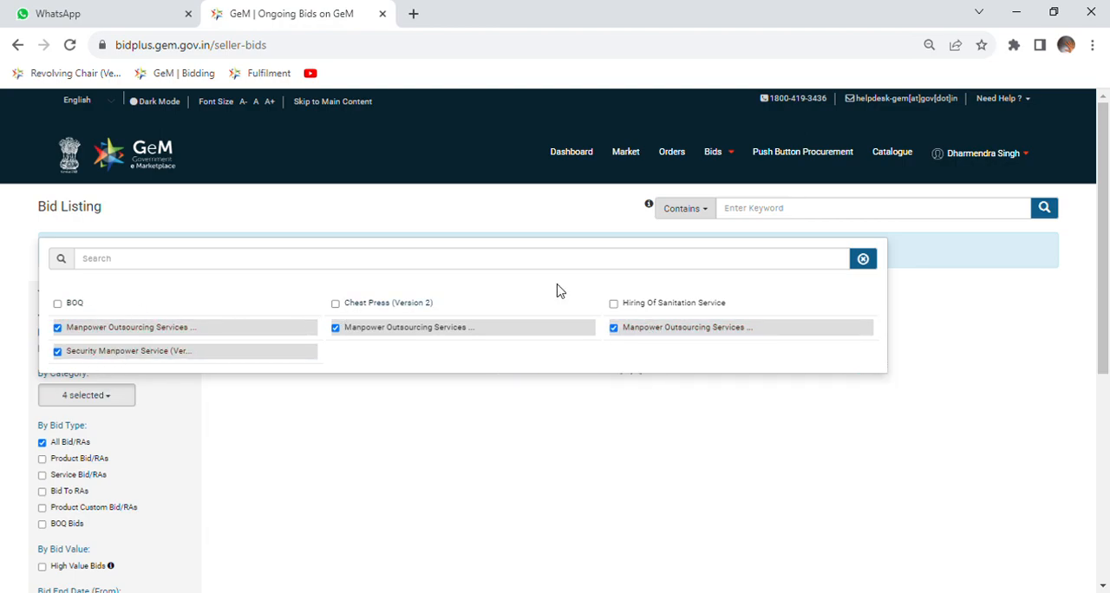
click(801, 213)
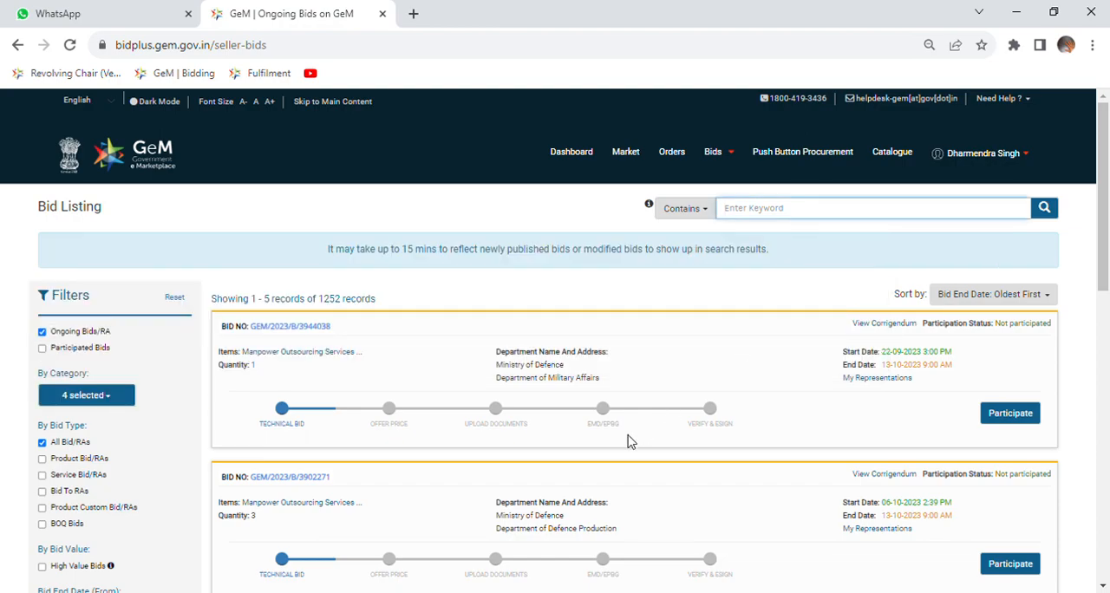
Look through the ongoing bids listed for the selected manpower categories.
scroll(631, 442, down, 3)
scroll(627, 335, up, 3)
scroll(627, 338, down, 4)
scroll(627, 338, up, 2)
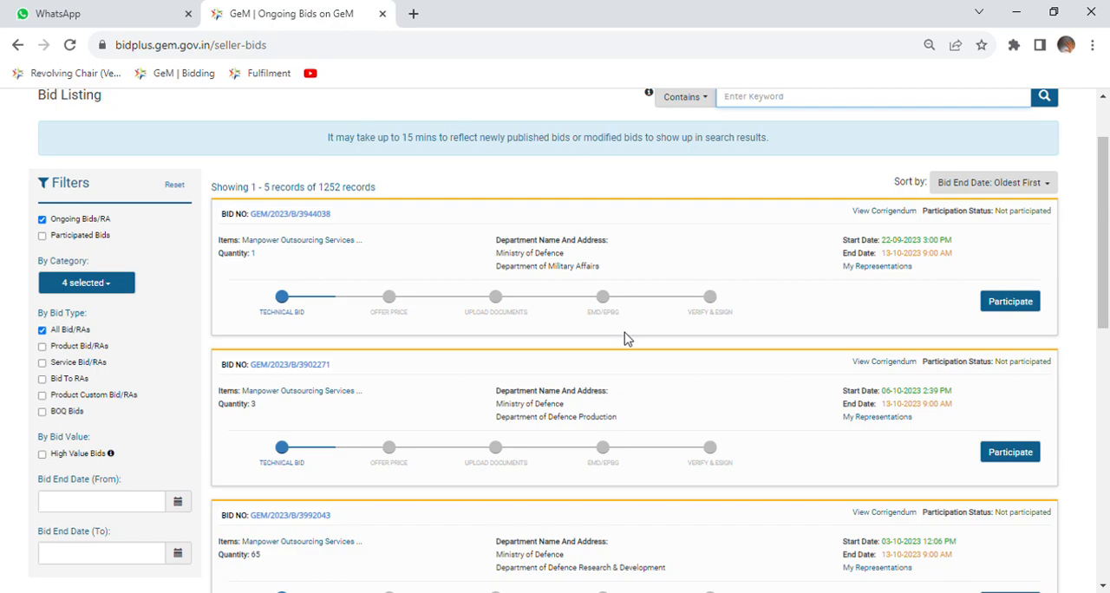
scroll(627, 338, up, 2)
scroll(627, 339, down, 2)
scroll(746, 234, up, 1)
scroll(725, 242, up, 1)
Search the filtered bid listing for the keyword AGRA.
click(768, 209)
text(AGR)
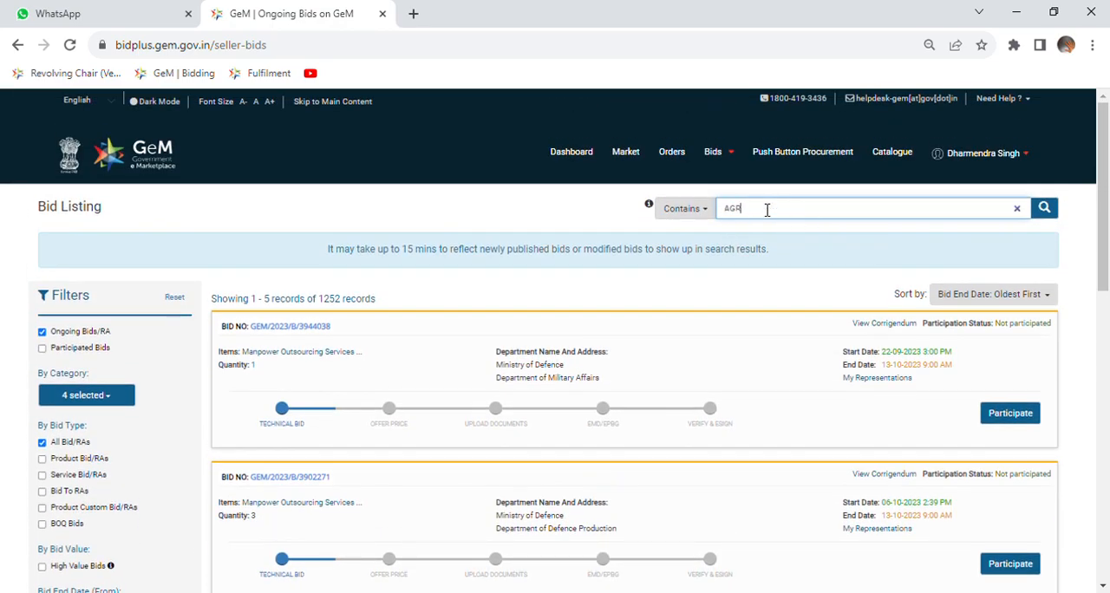
text(A)
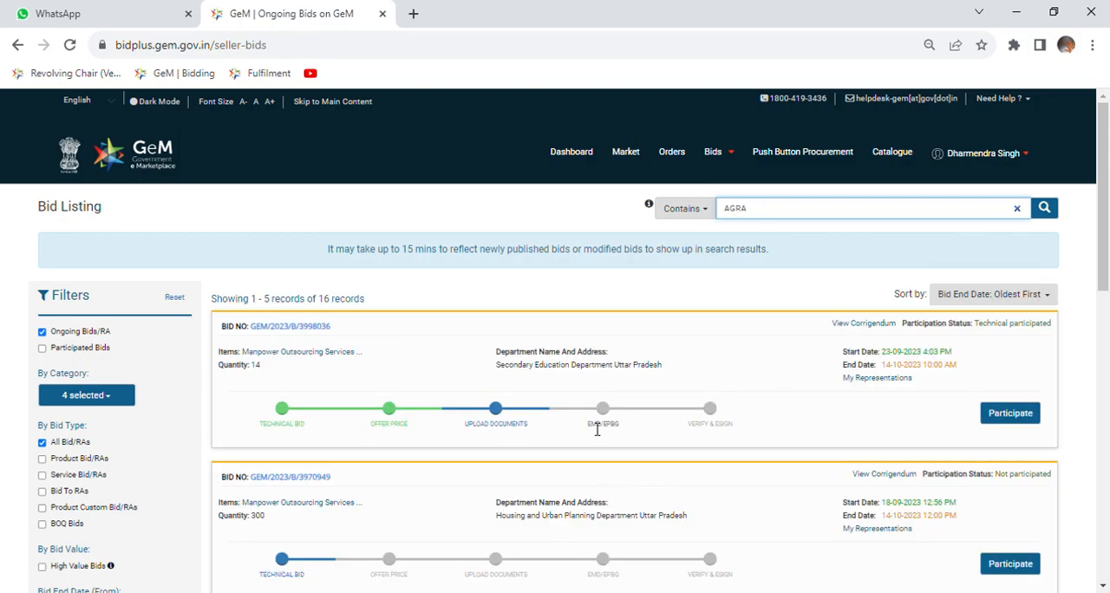
Go to page 2 of the AGRA bids and start participating in the Department of Military Affairs manpower bid with quantity 10.
scroll(590, 426, down, 2)
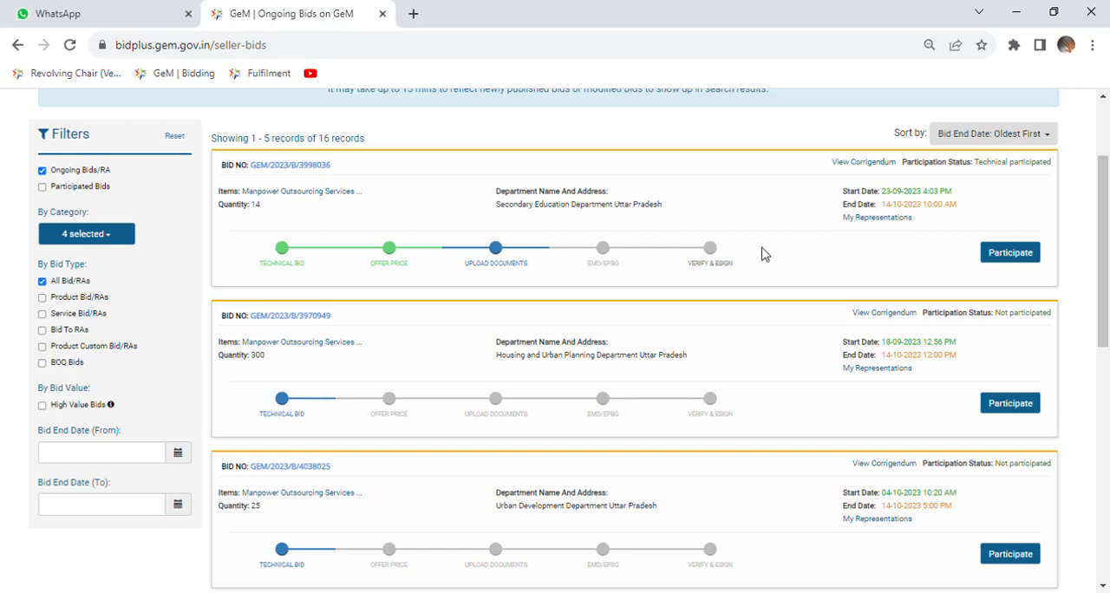
scroll(761, 253, down, 2)
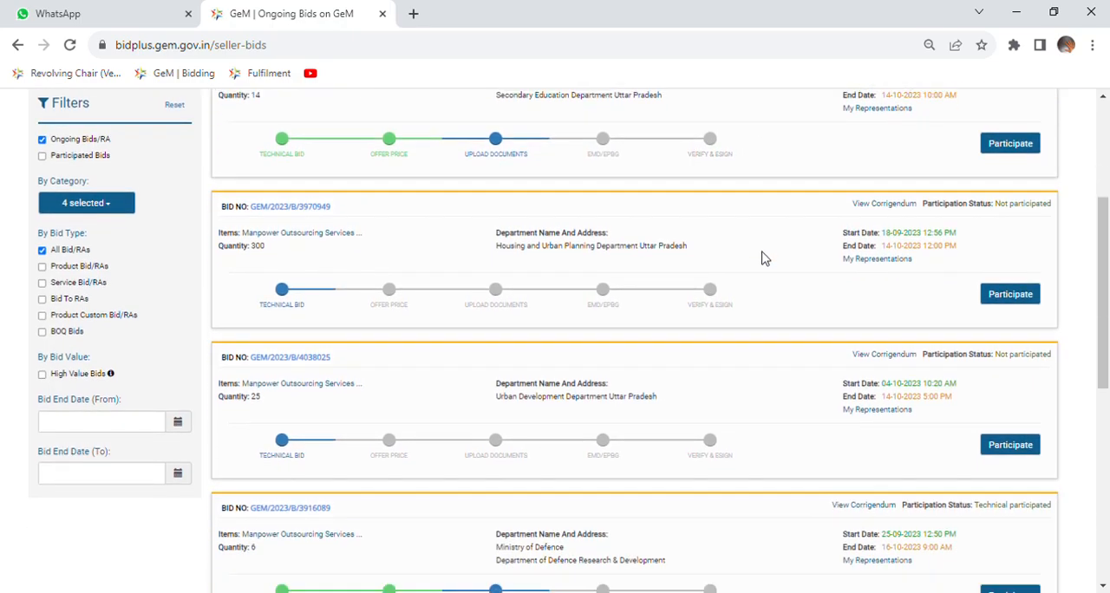
scroll(607, 313, down, 2)
scroll(608, 315, down, 4)
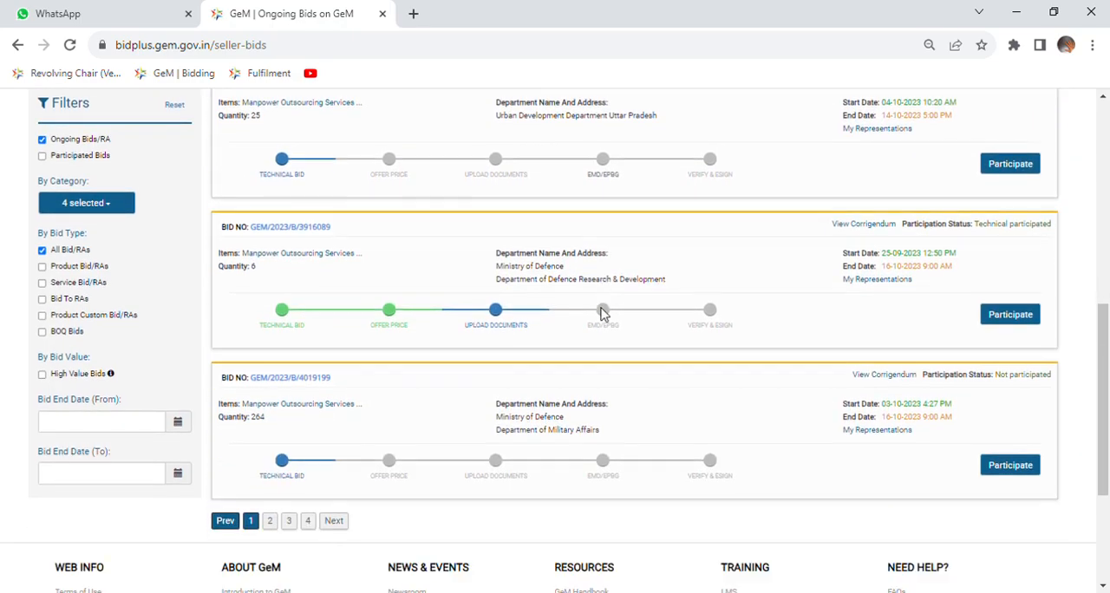
scroll(604, 314, down, 1)
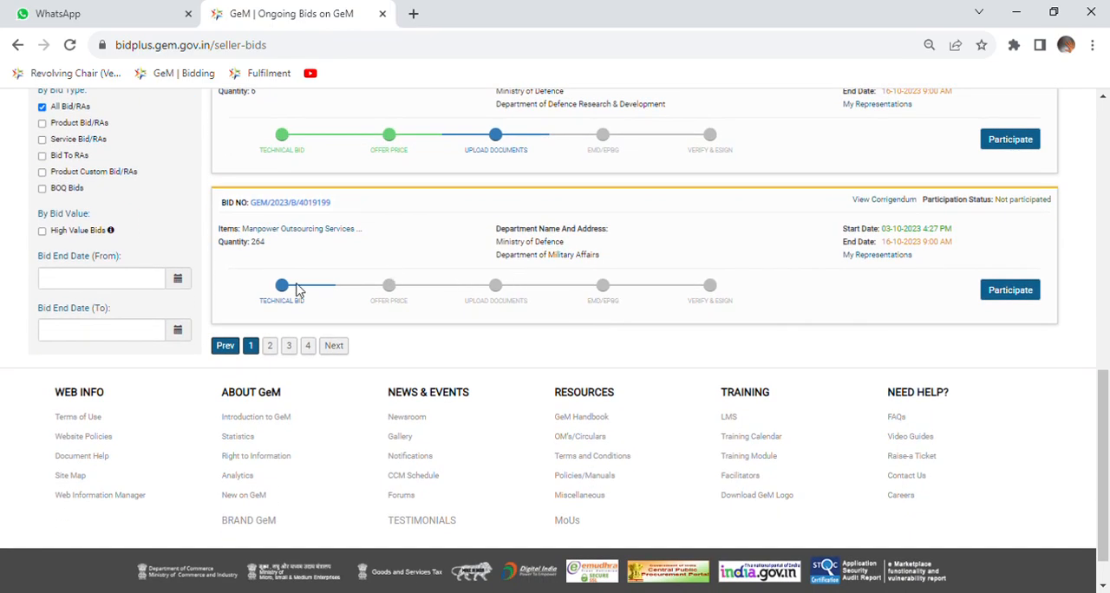
click(272, 346)
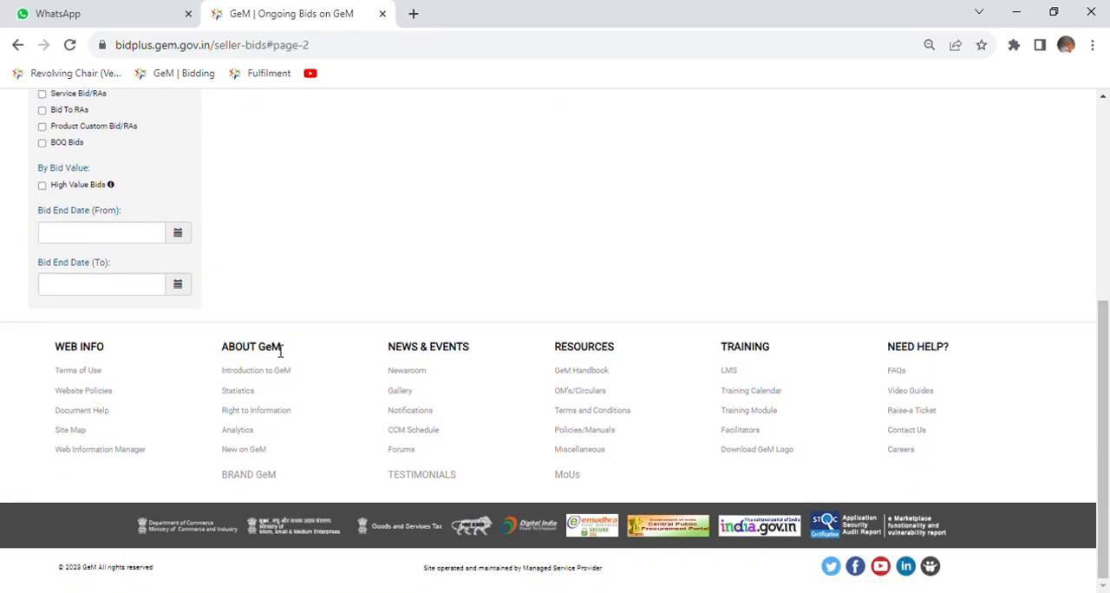
scroll(560, 267, up, 2)
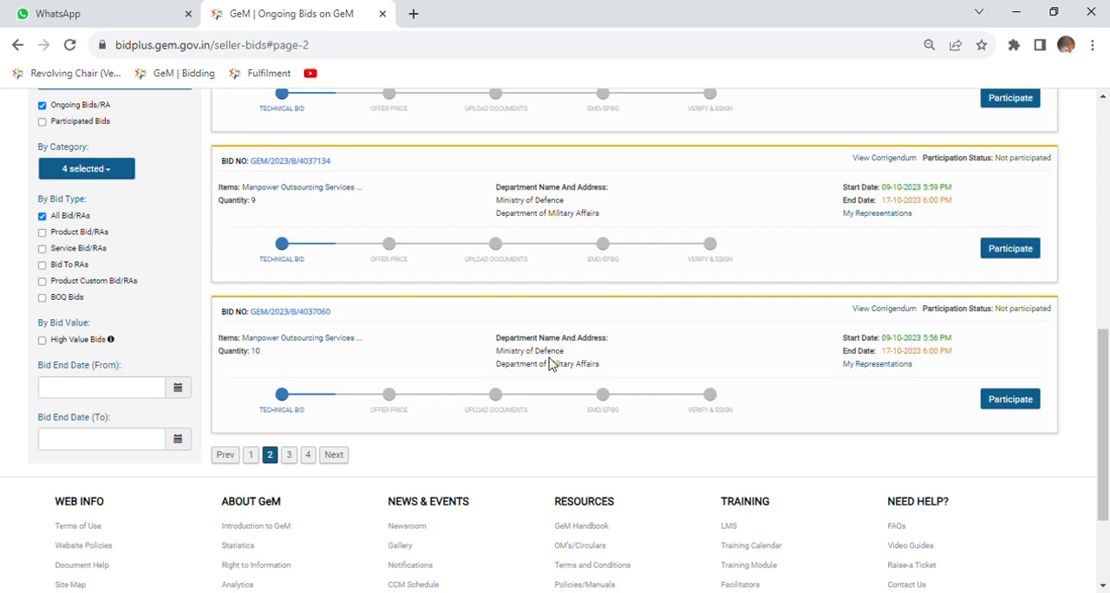
click(1011, 405)
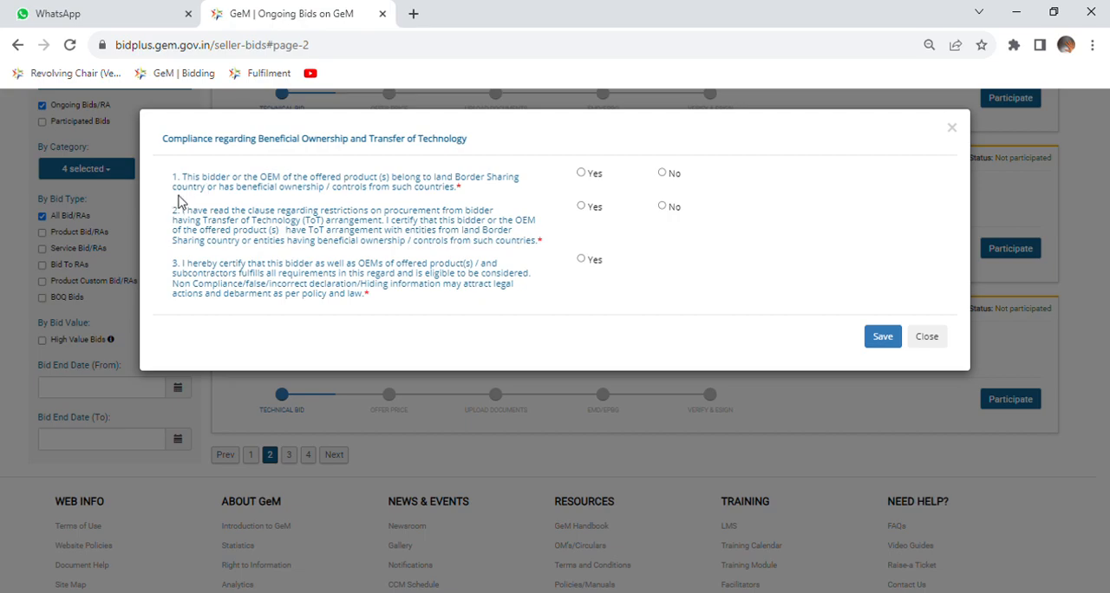
Answer No to the border-country ownership and ToT arrangement declarations, Yes to the eligibility certification, and save the compliance form.
drag(184, 178, 265, 191)
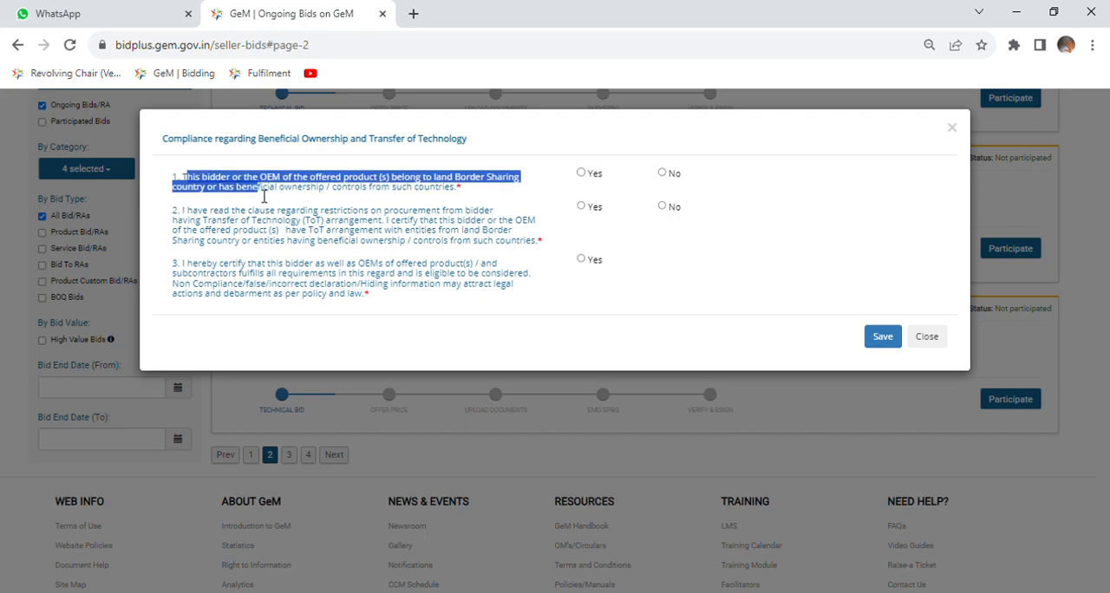
click(411, 215)
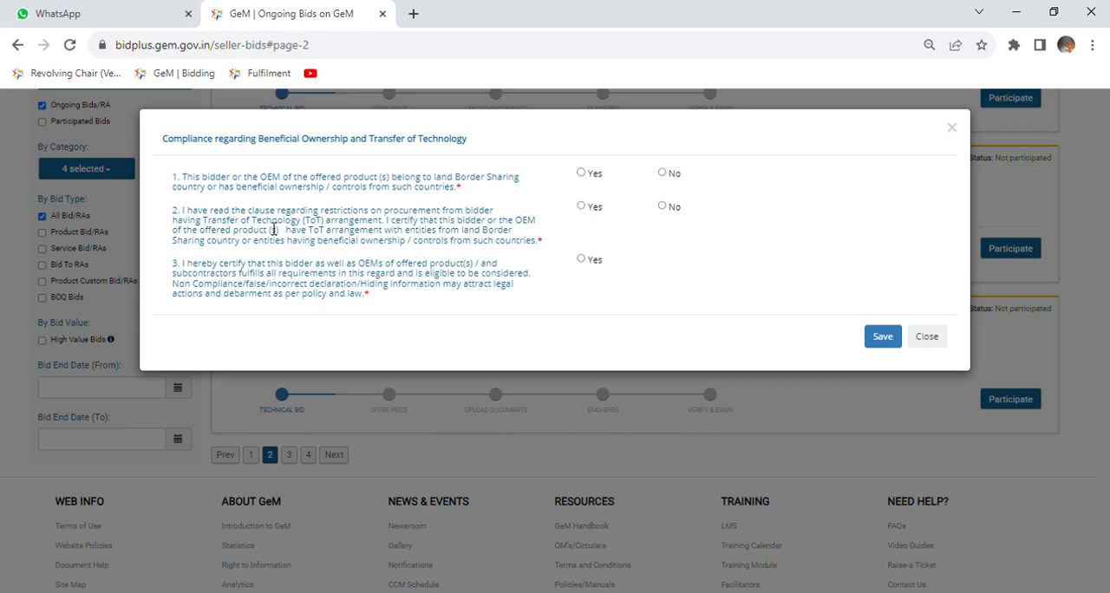
drag(267, 220, 346, 243)
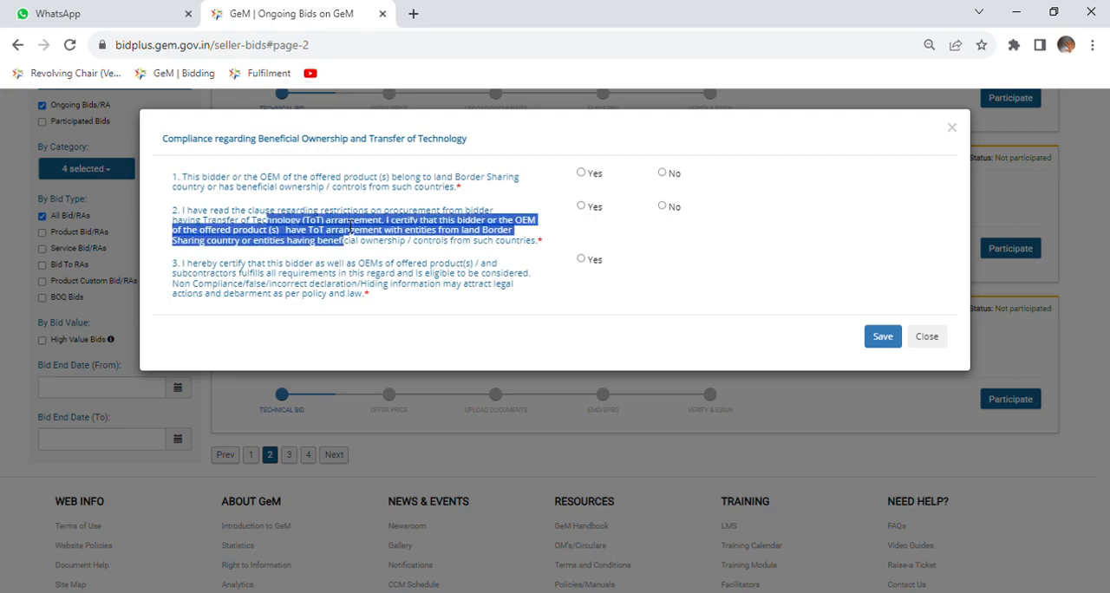
click(466, 259)
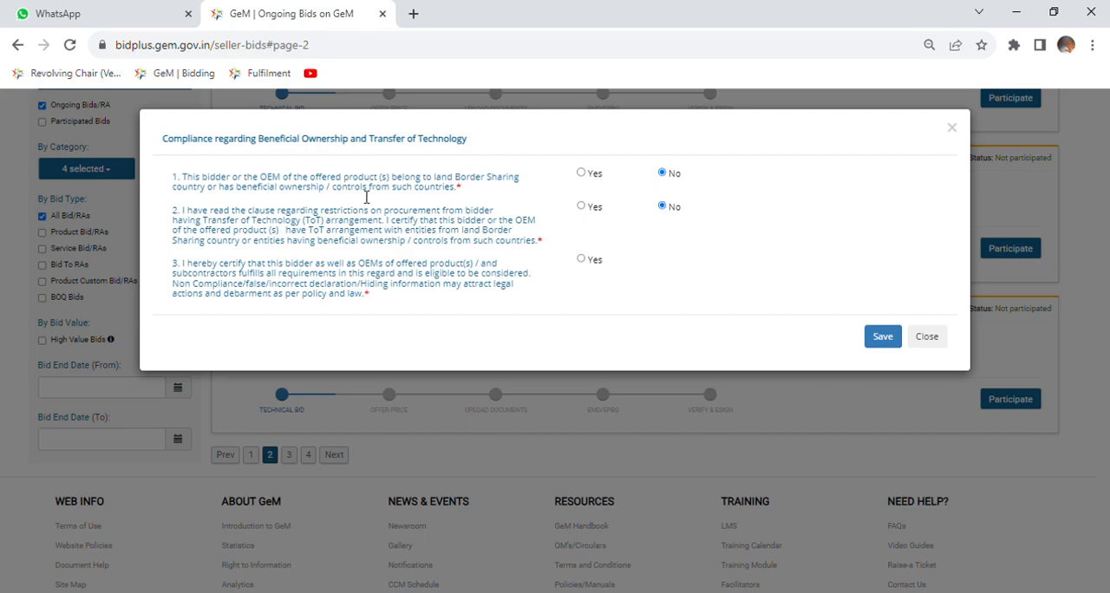
drag(333, 186, 402, 195)
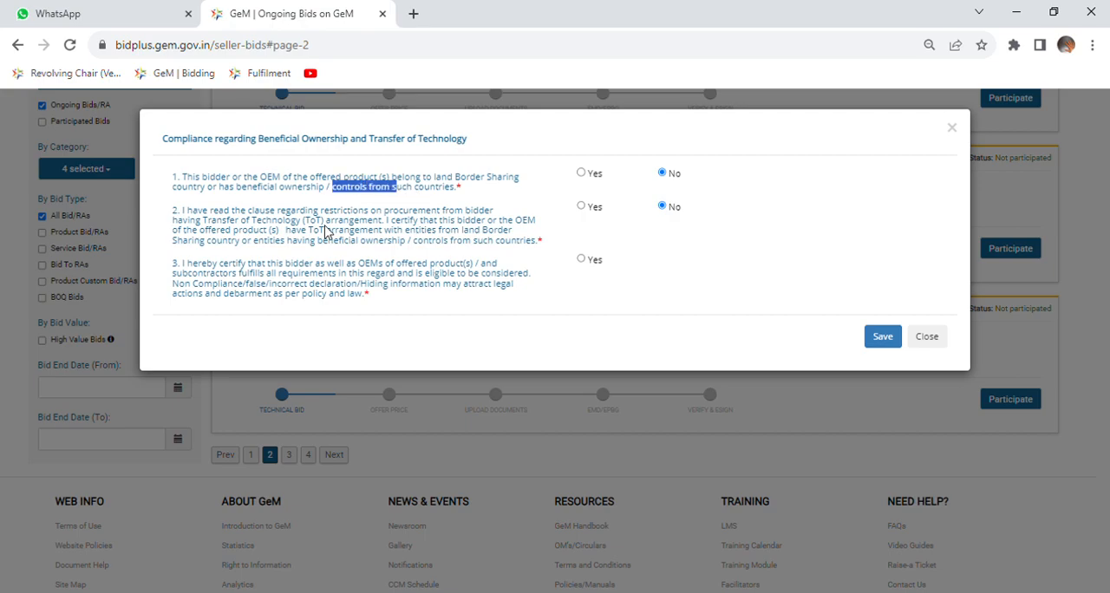
click(410, 208)
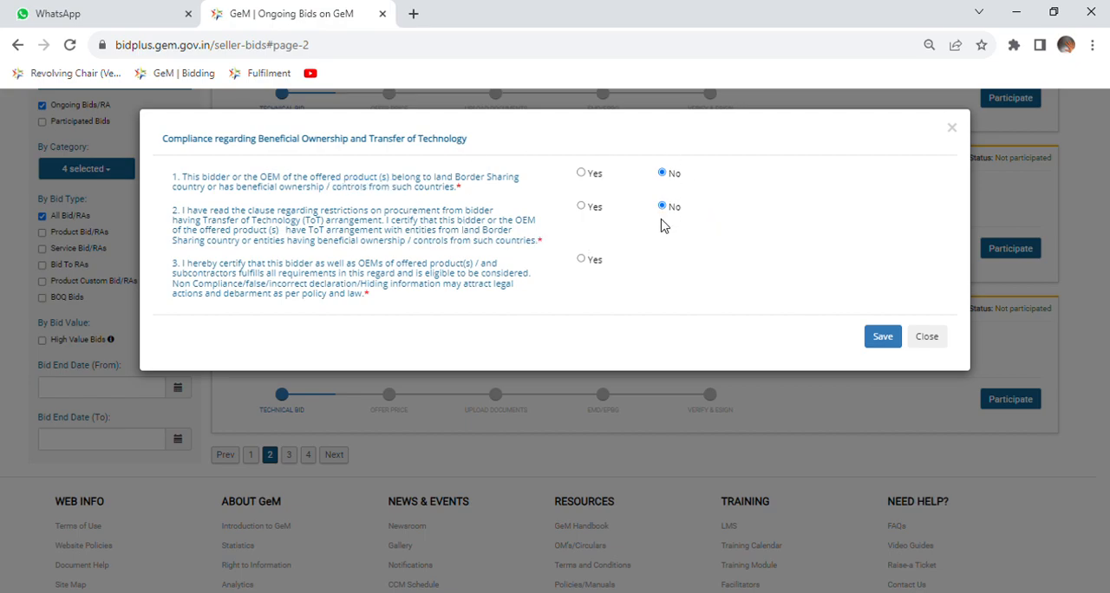
click(581, 259)
click(883, 337)
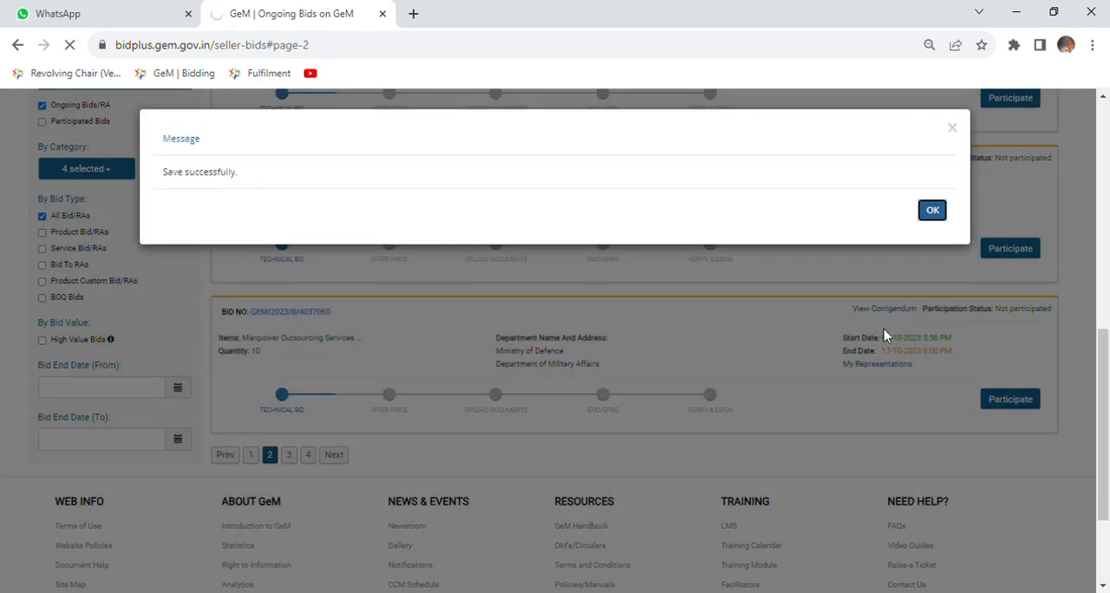
Open the catalogue selection for the Skilled Attendant category in the Catalogue Offering and go to its specification table.
scroll(795, 361, down, 3)
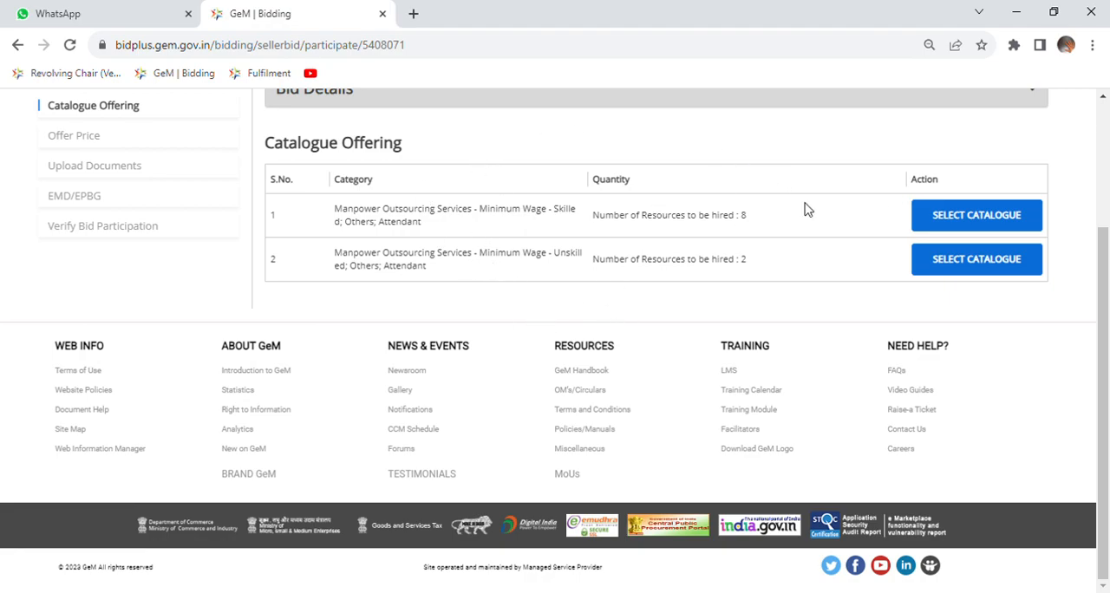
drag(743, 219, 710, 229)
drag(381, 223, 411, 231)
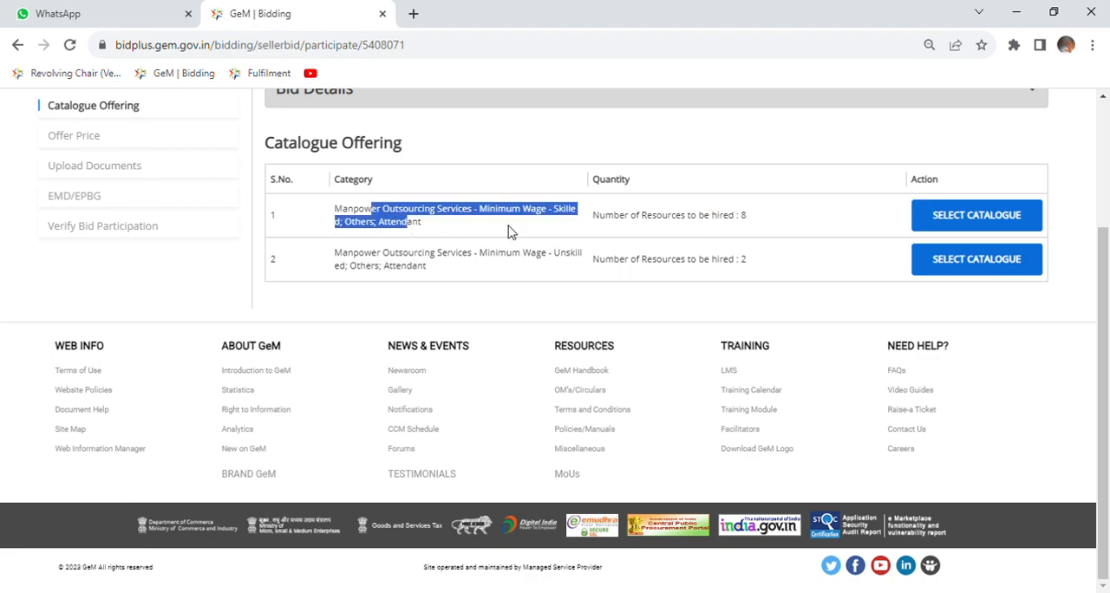
drag(712, 268, 735, 273)
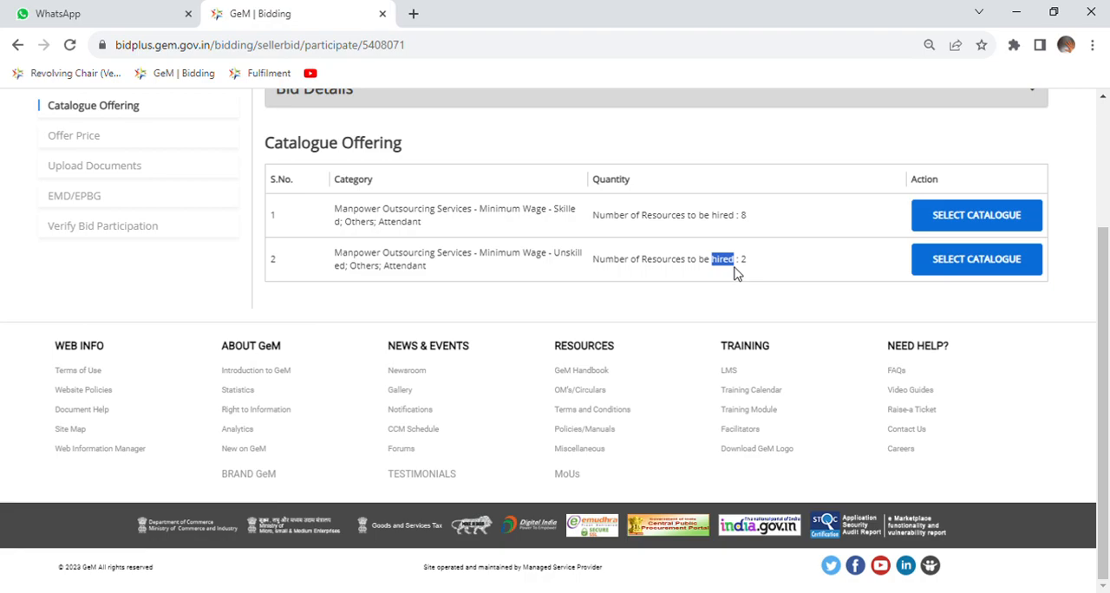
click(954, 223)
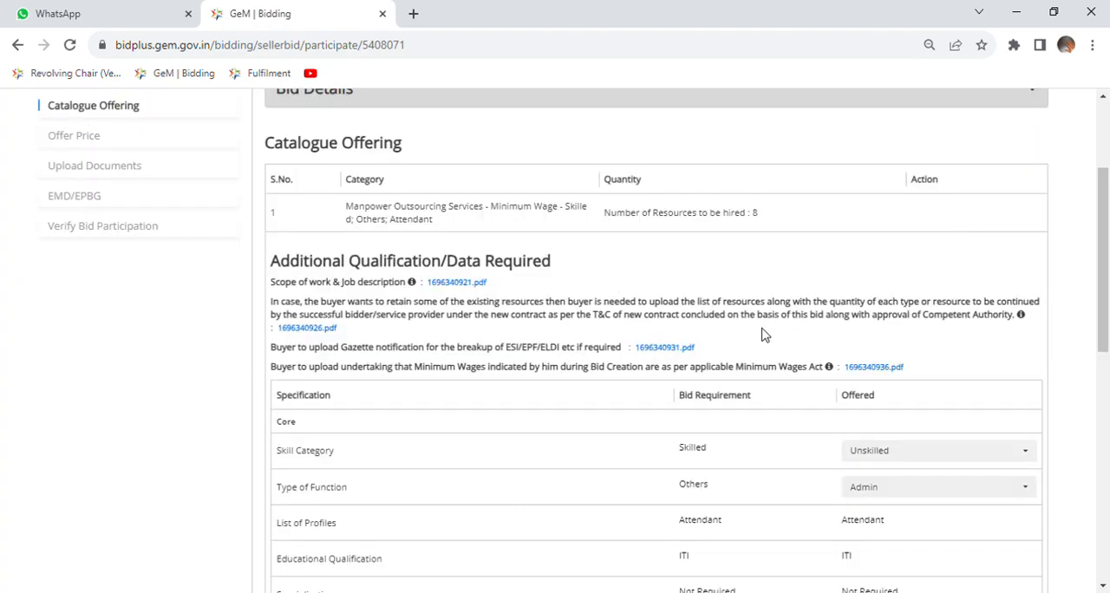
scroll(748, 340, down, 3)
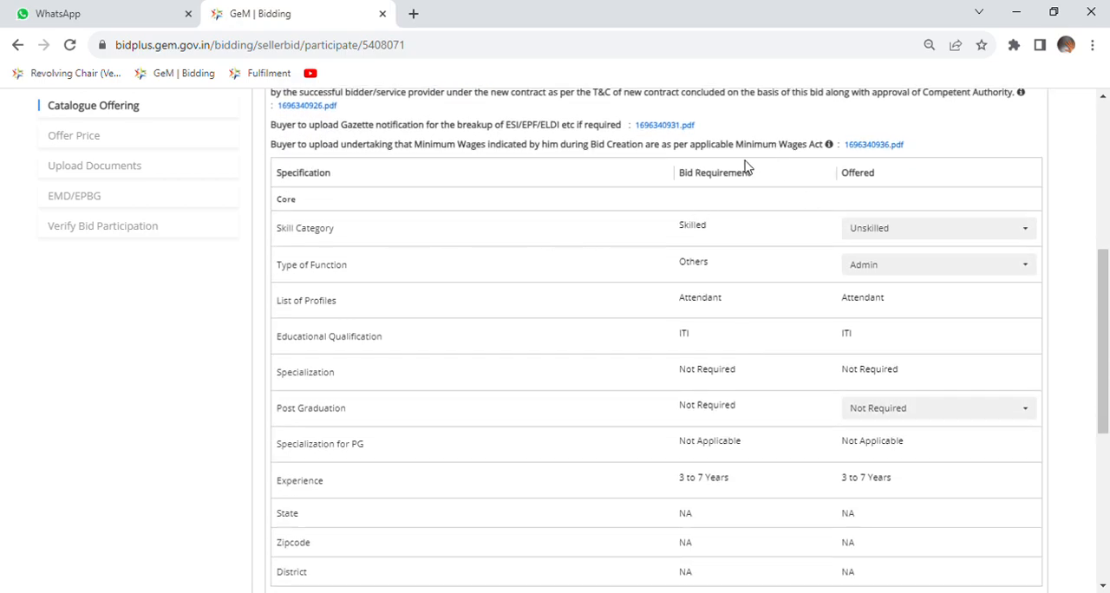
In the Skilled Attendant specification table, set the offered Skill Category to Skilled and Type of Function to Others.
scroll(746, 169, up, 1)
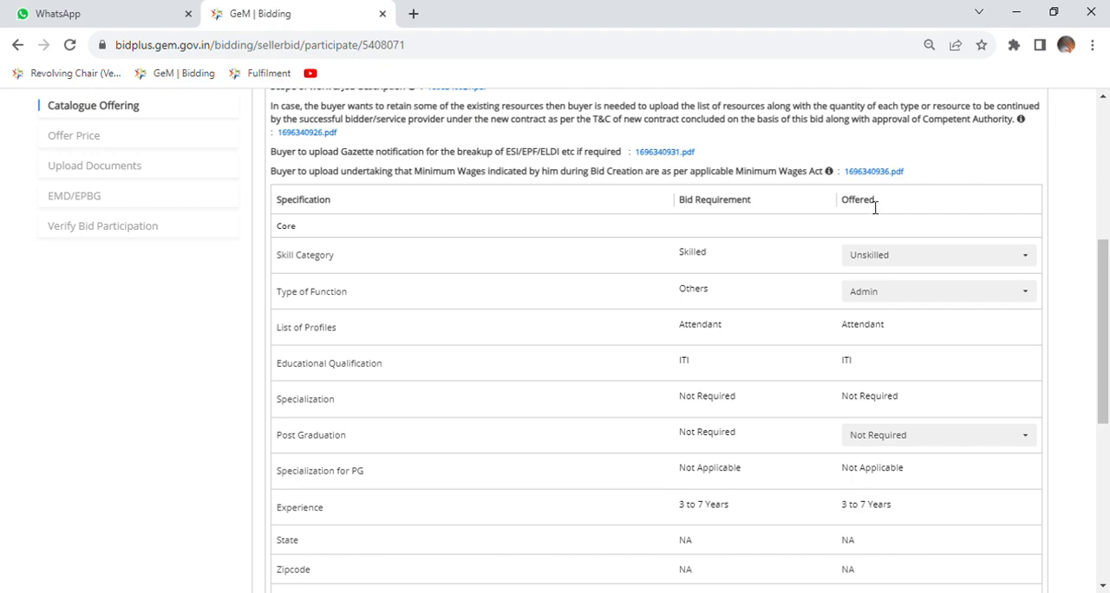
drag(842, 203, 878, 207)
scroll(704, 302, down, 1)
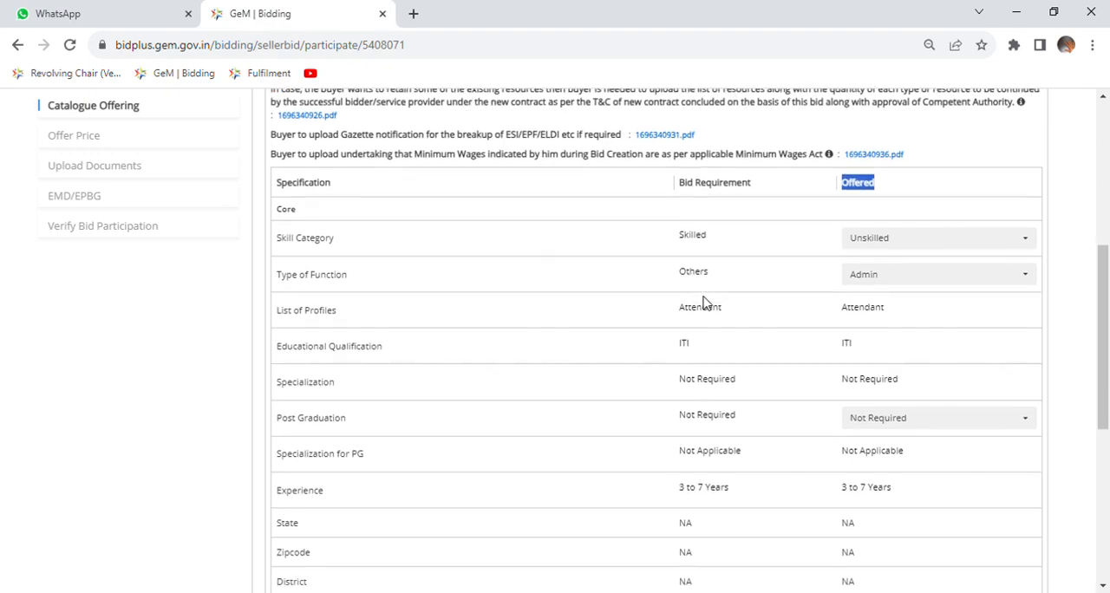
scroll(703, 302, up, 2)
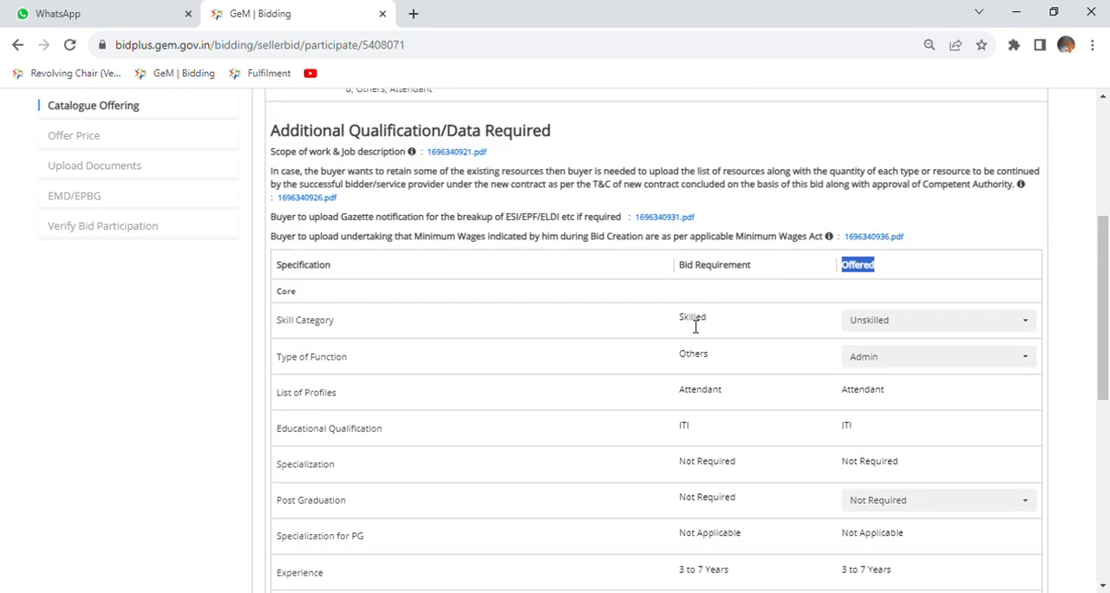
click(894, 335)
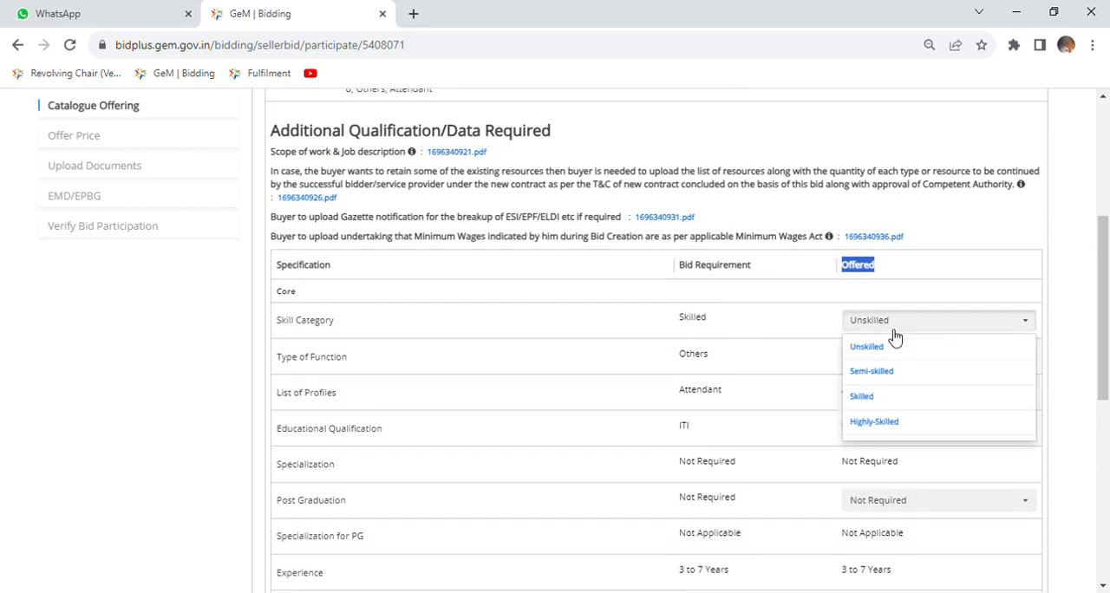
click(864, 399)
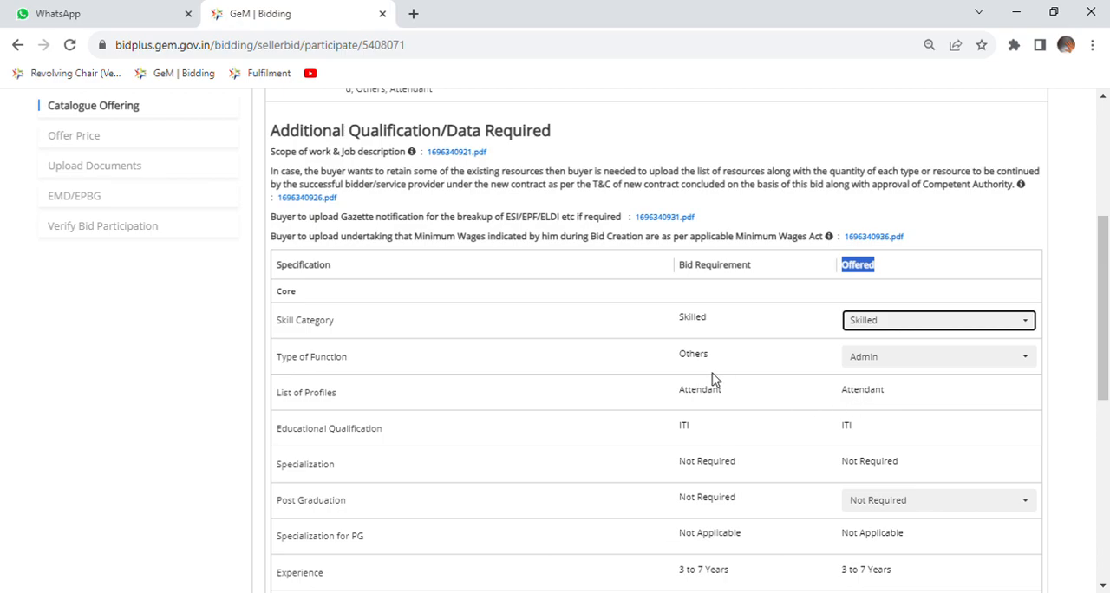
click(860, 362)
scroll(917, 312, down, 2)
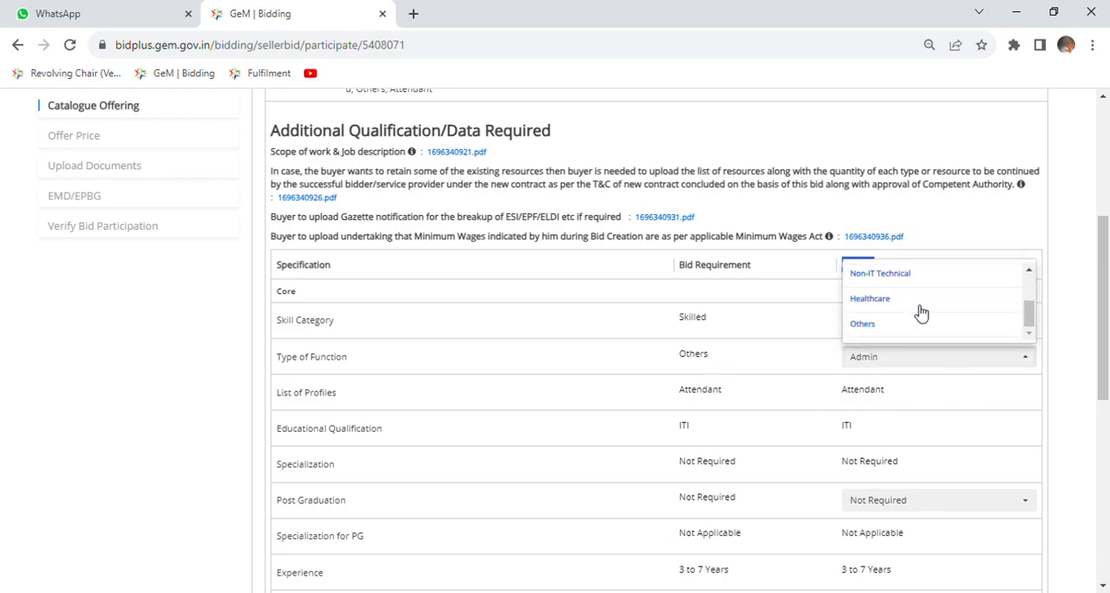
click(863, 324)
Compare the offered values with the bid requirements for the Skilled Attendant category, and encrypt and save its catalogue offering.
scroll(733, 362, down, 2)
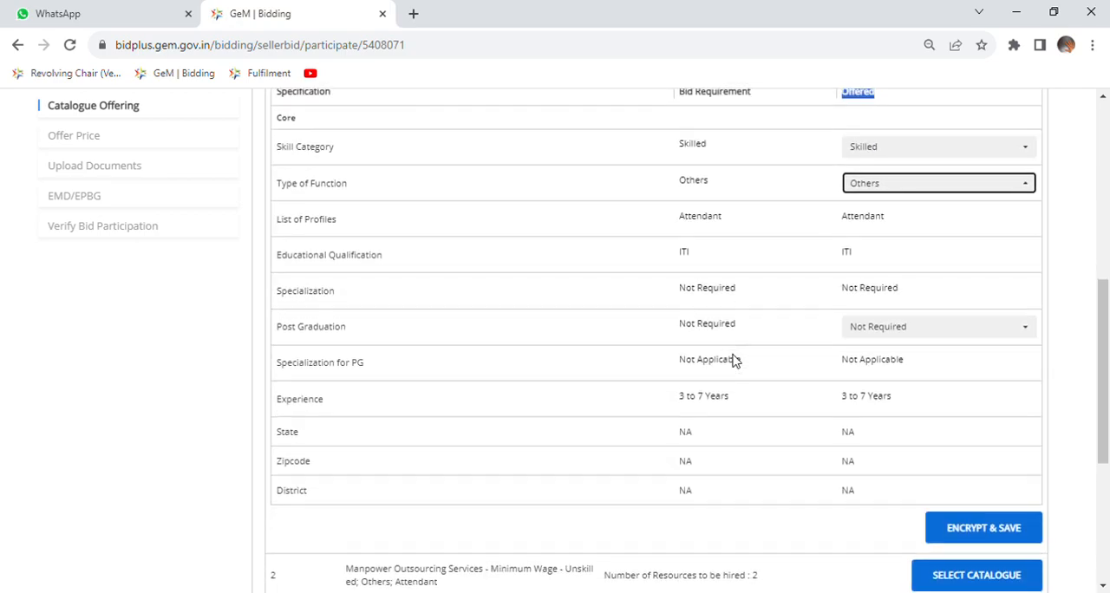
scroll(739, 361, up, 3)
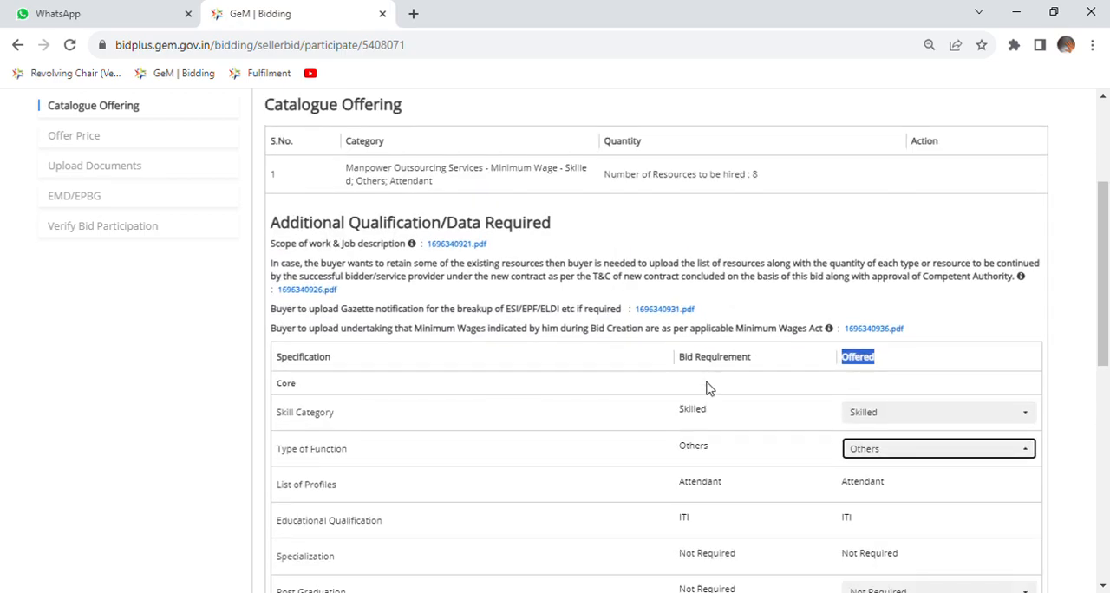
scroll(707, 389, down, 2)
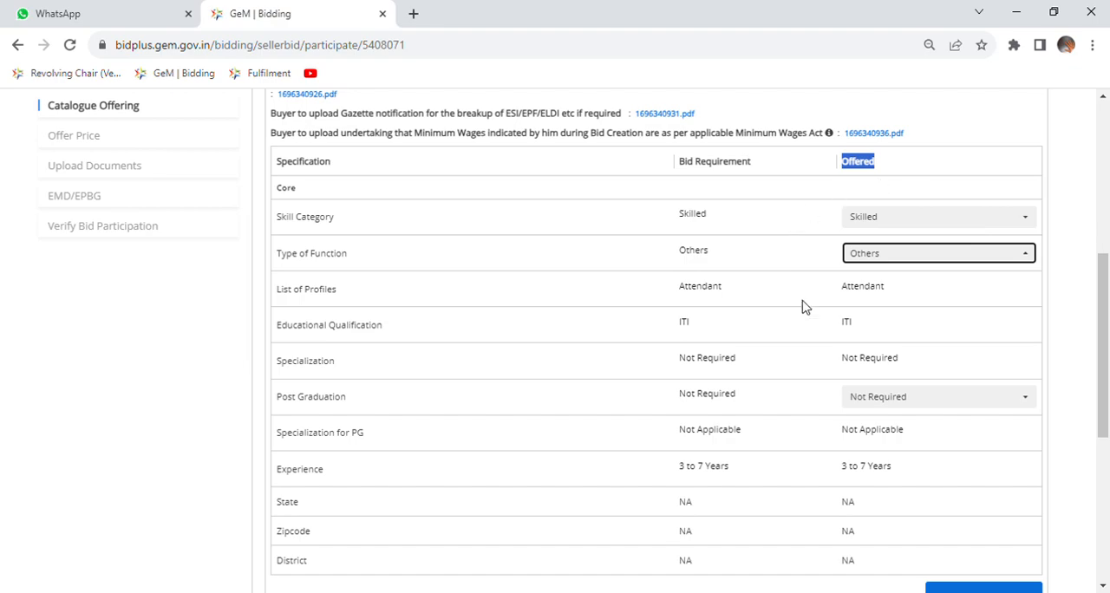
scroll(886, 334, down, 2)
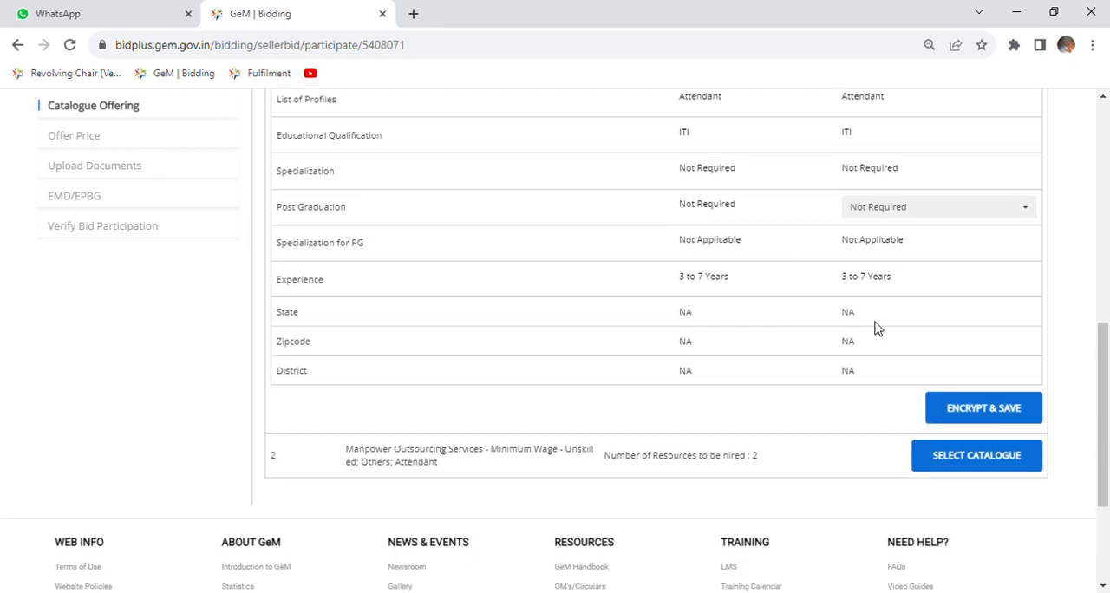
click(986, 411)
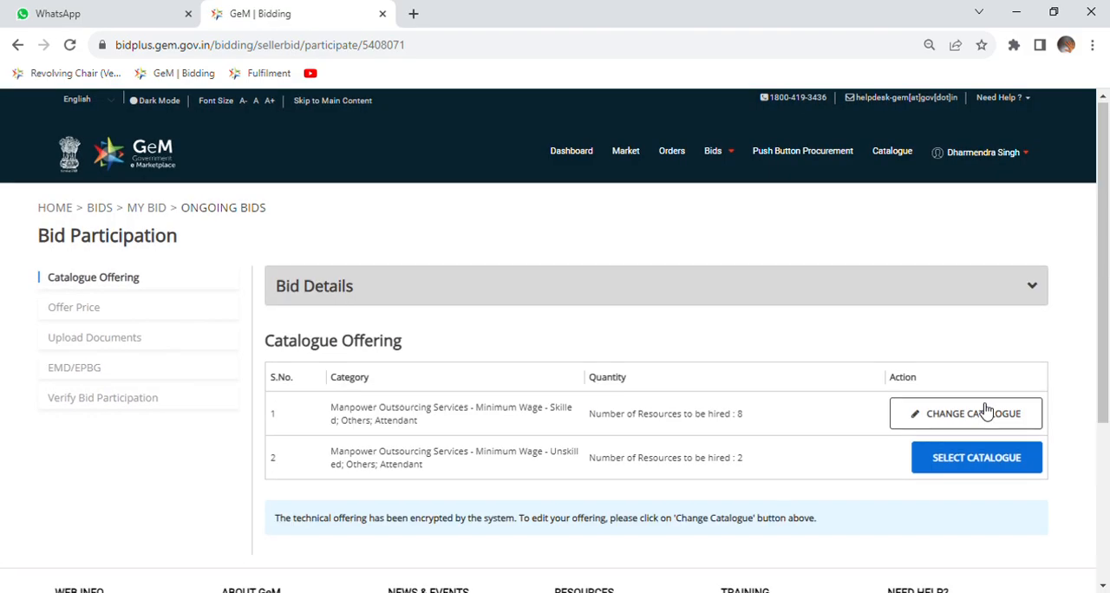
Open the catalogue selection for the Unskilled Attendant category and set its offered Type of Function to Others.
scroll(986, 411, down, 3)
click(954, 269)
scroll(838, 343, down, 2)
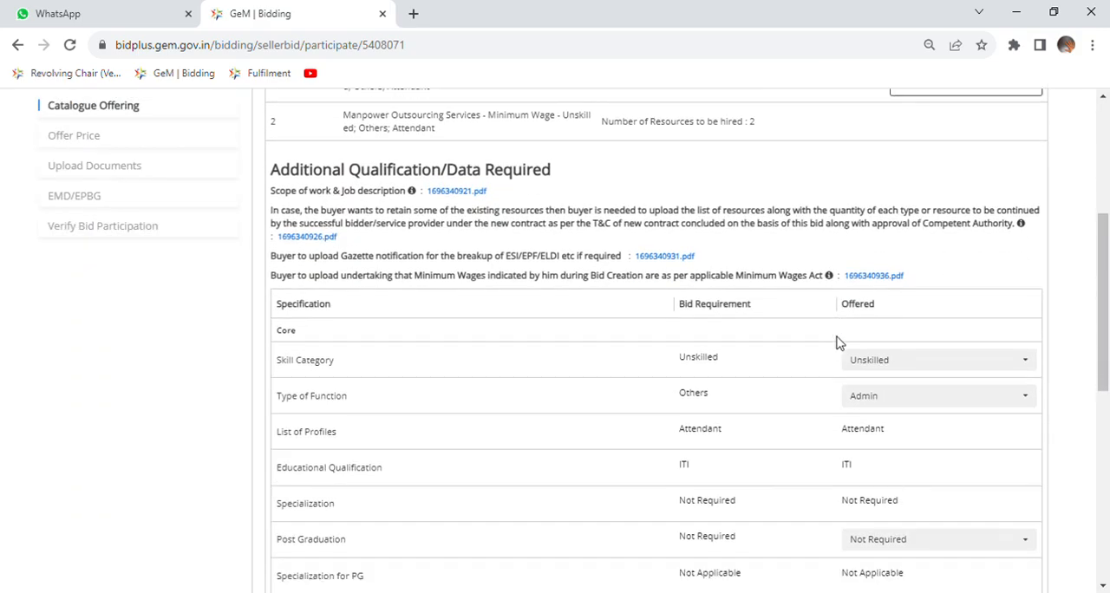
scroll(838, 343, down, 1)
click(867, 352)
scroll(889, 325, down, 4)
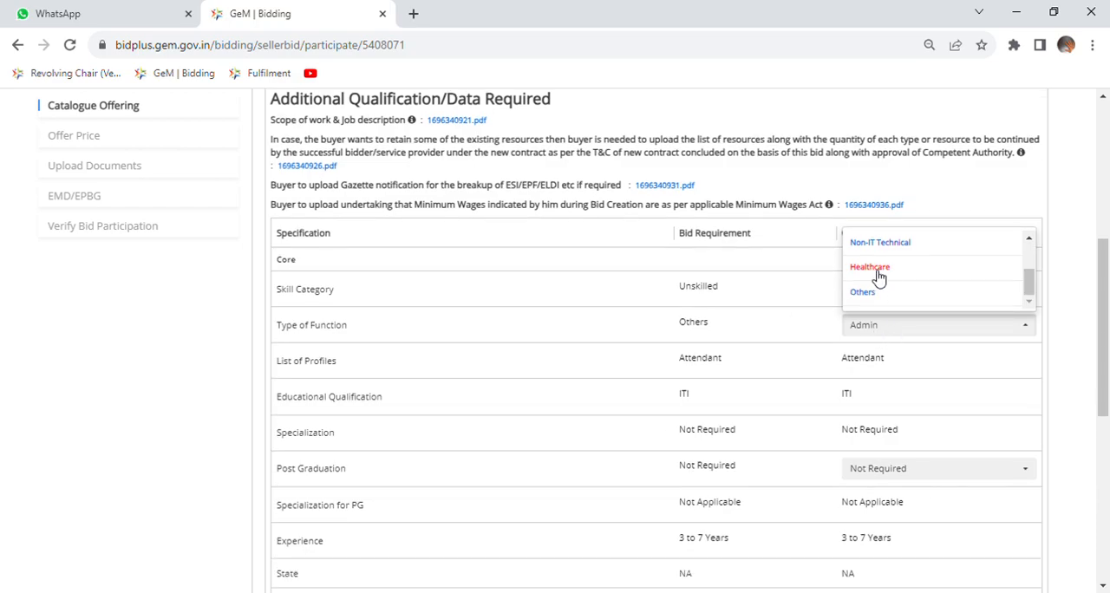
click(872, 295)
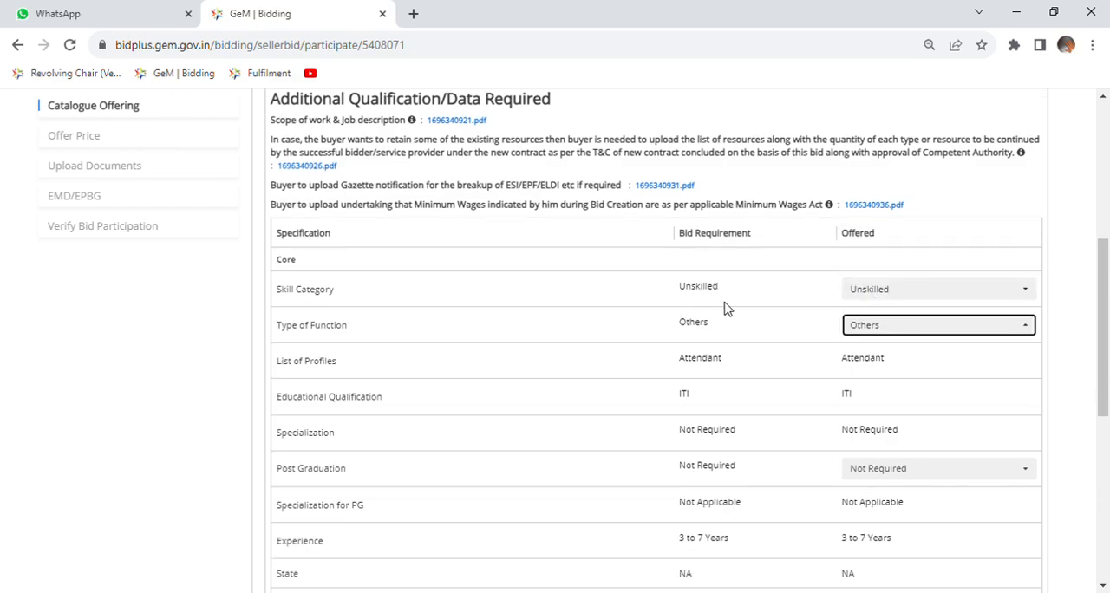
Check the Unskilled Attendant offering against the bid requirements, encrypt and save it, and continue to the Offer Price stage.
drag(680, 288, 708, 288)
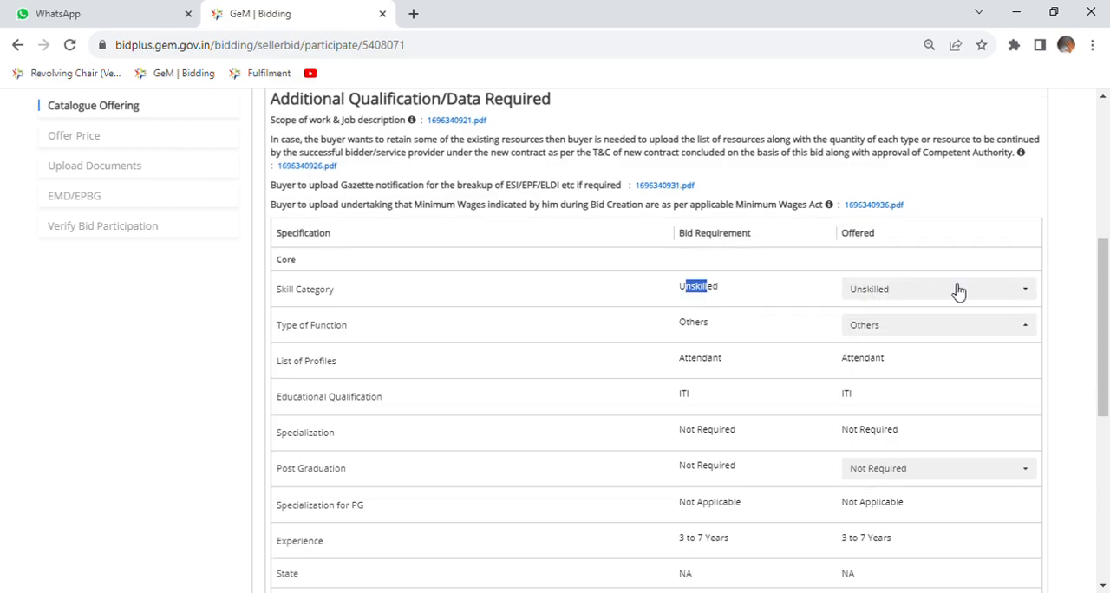
drag(685, 331, 716, 335)
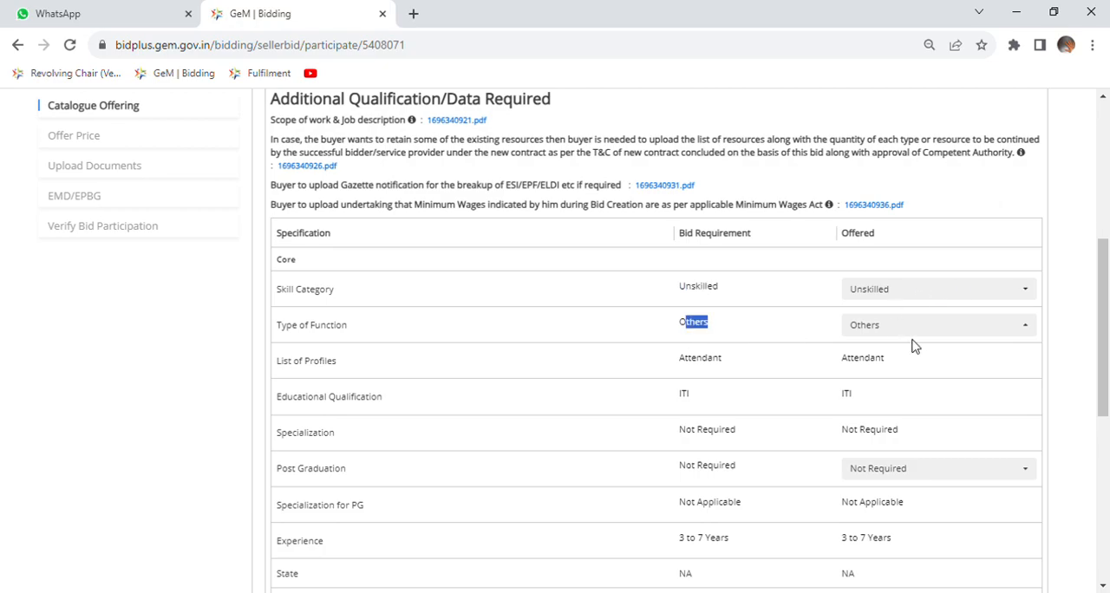
drag(673, 362, 720, 371)
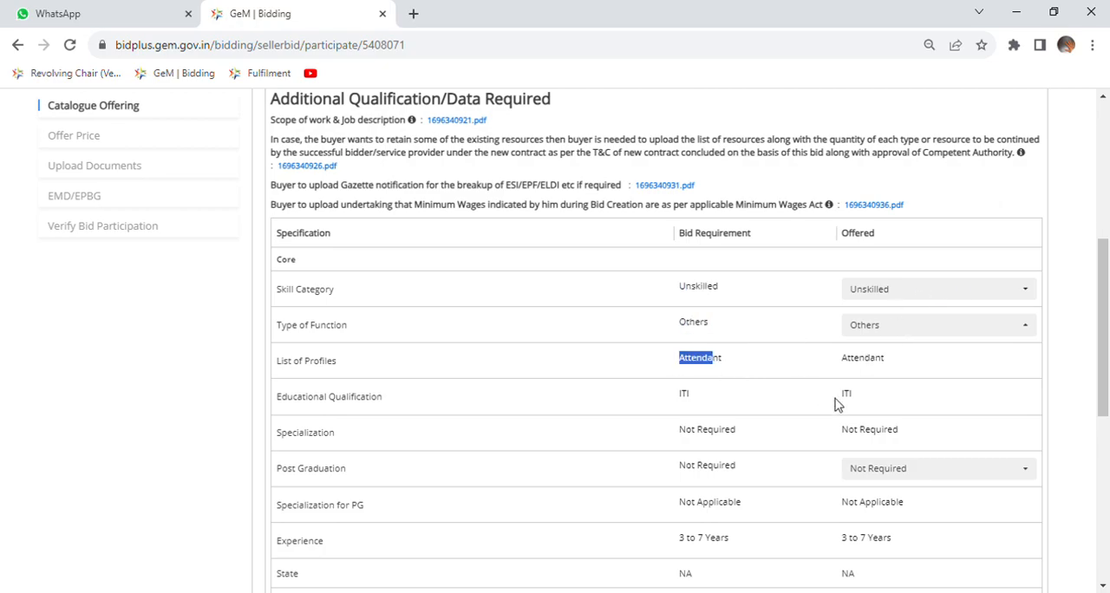
scroll(837, 404, down, 4)
click(965, 380)
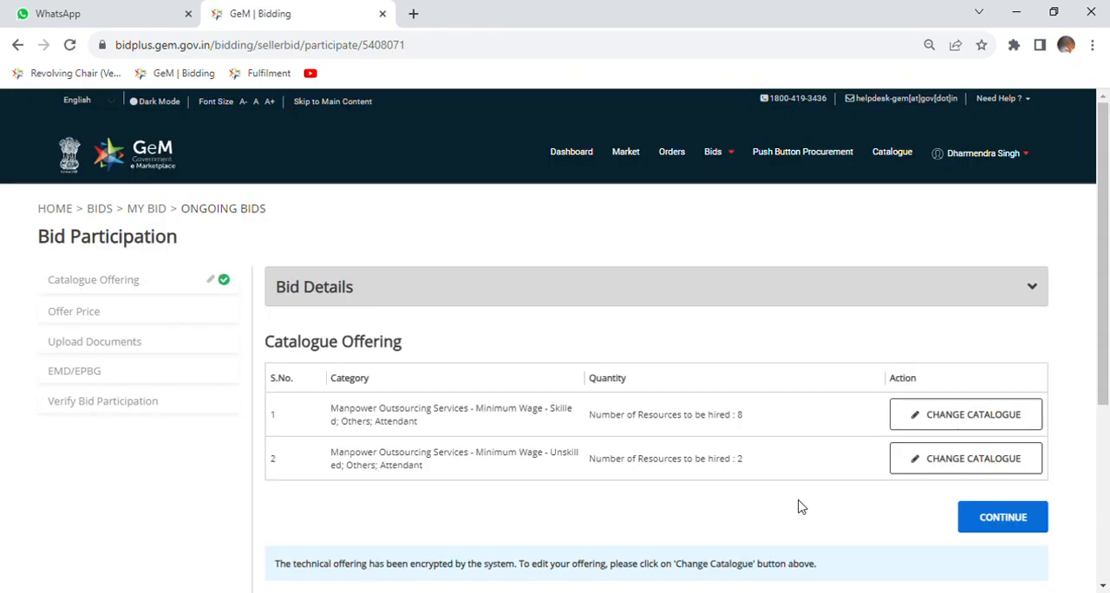
click(1000, 521)
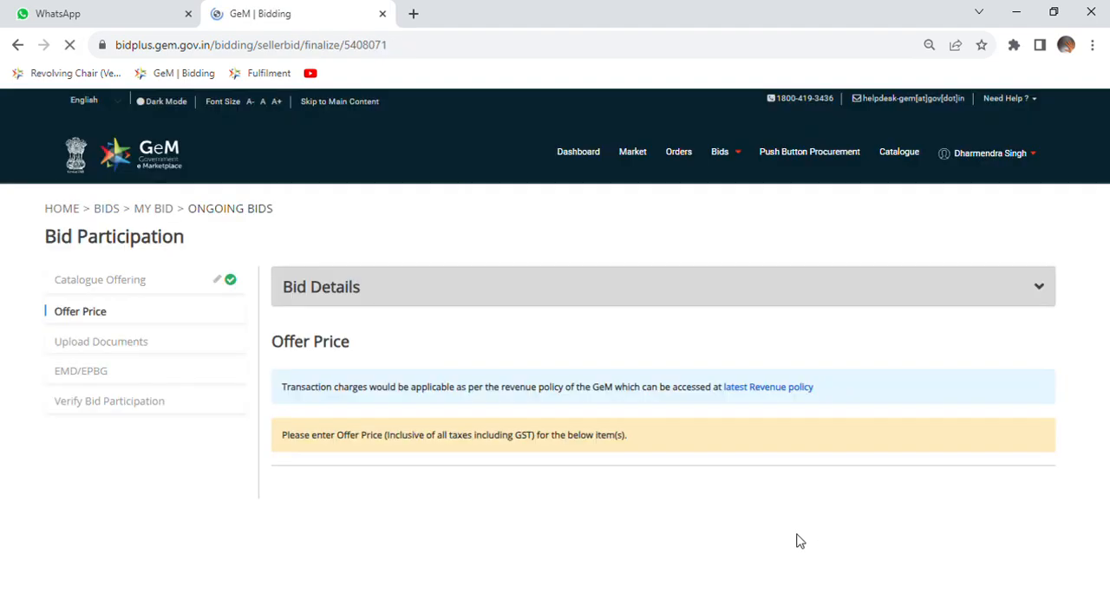
Try a service charge percentage of 3 for the Skilled Attendant item.
scroll(799, 541, down, 2)
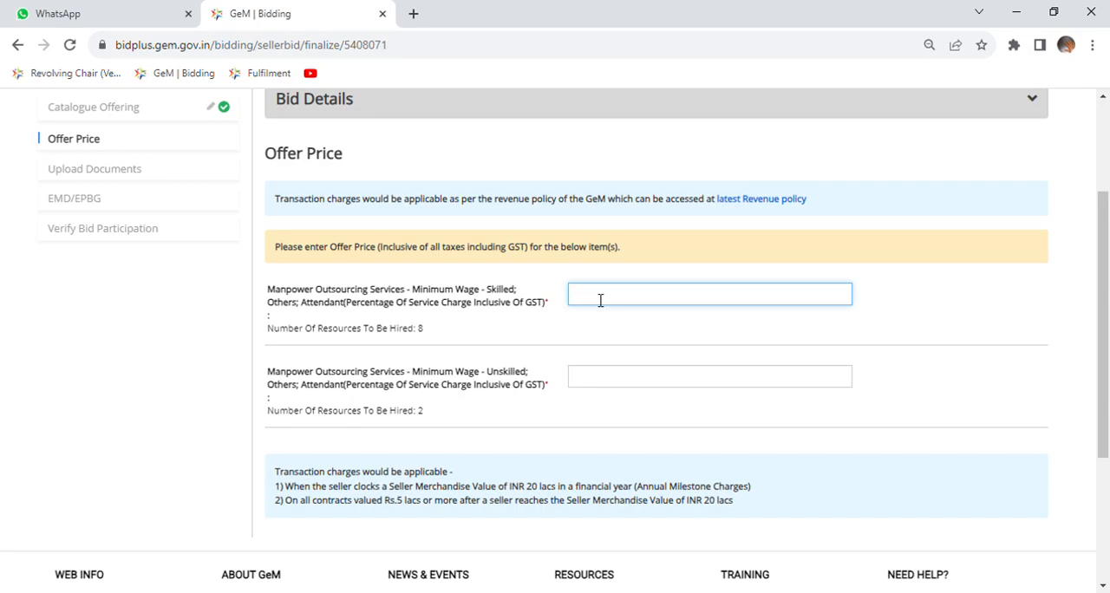
scroll(600, 300, up, 2)
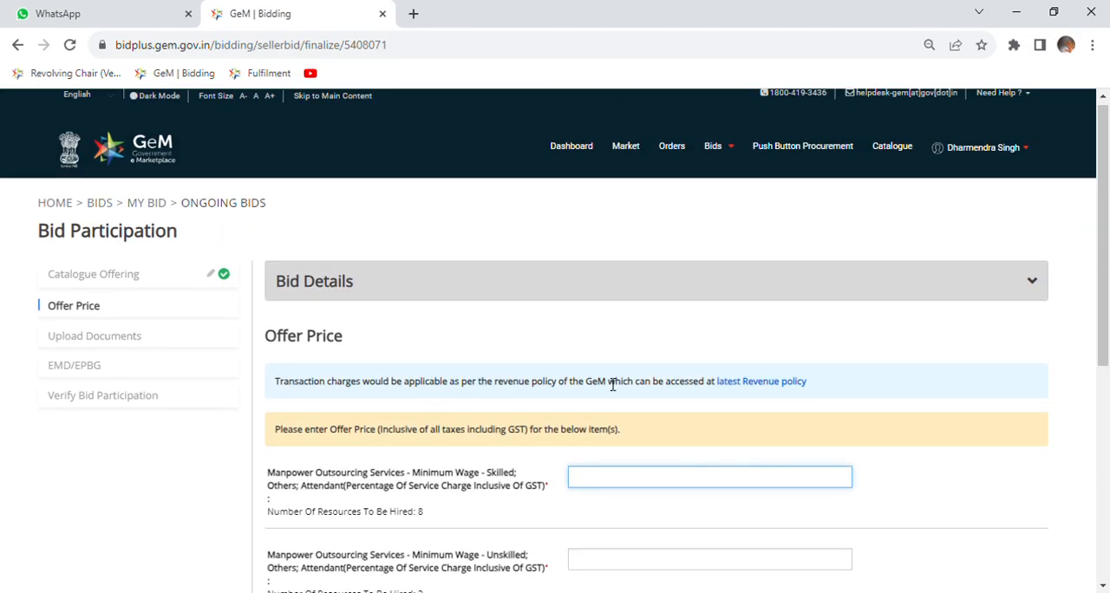
scroll(612, 385, down, 3)
text(3)
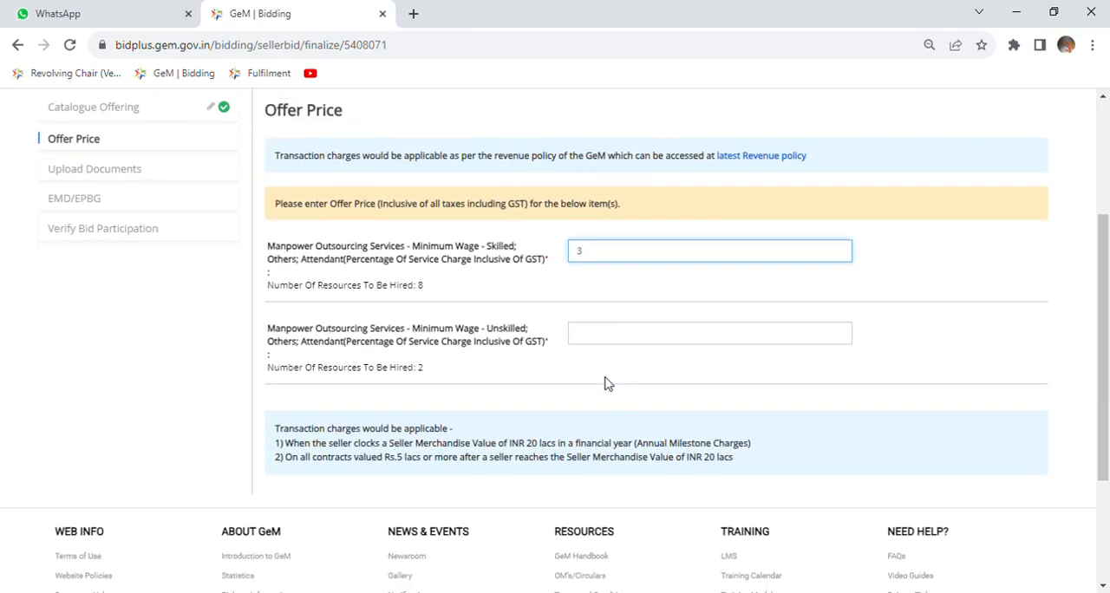
click(905, 289)
drag(714, 275, 682, 277)
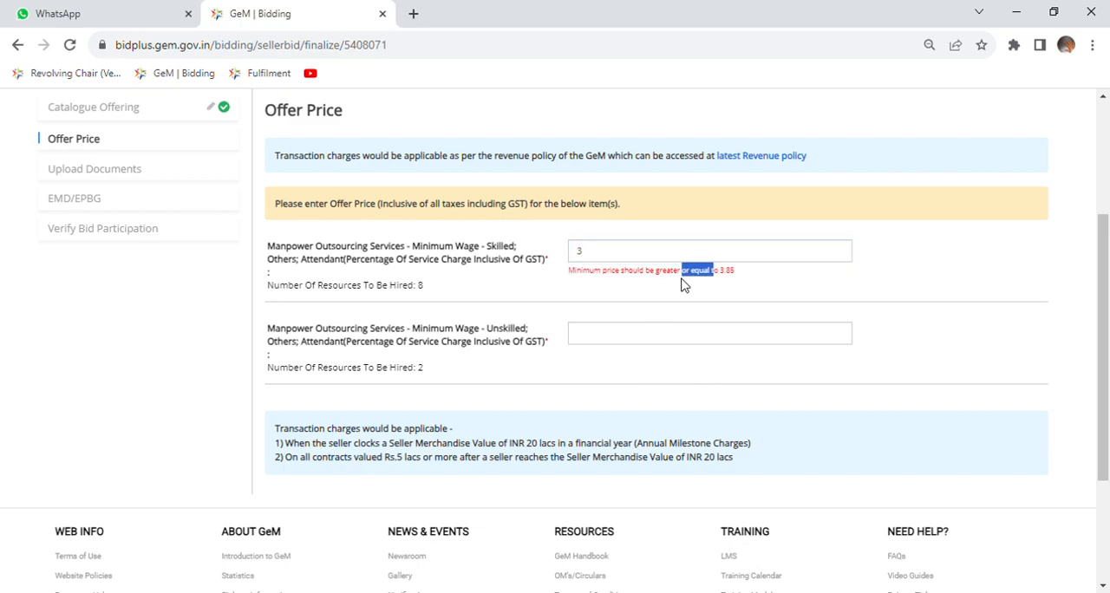
Set the Skilled Attendant item's service charge percentage to 5.
double_click(602, 259)
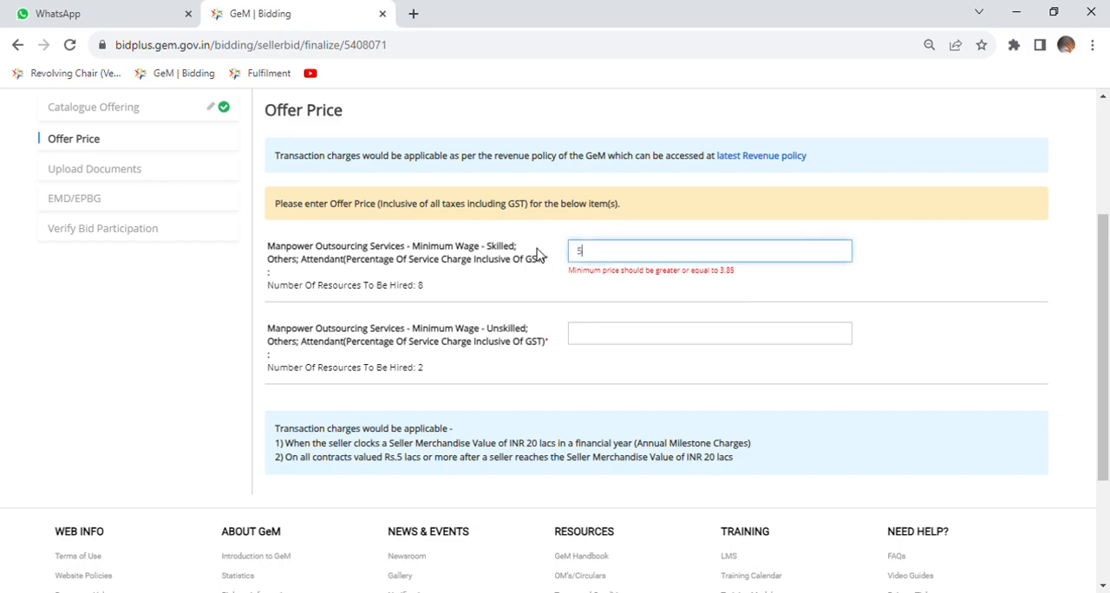
text(5)
click(897, 270)
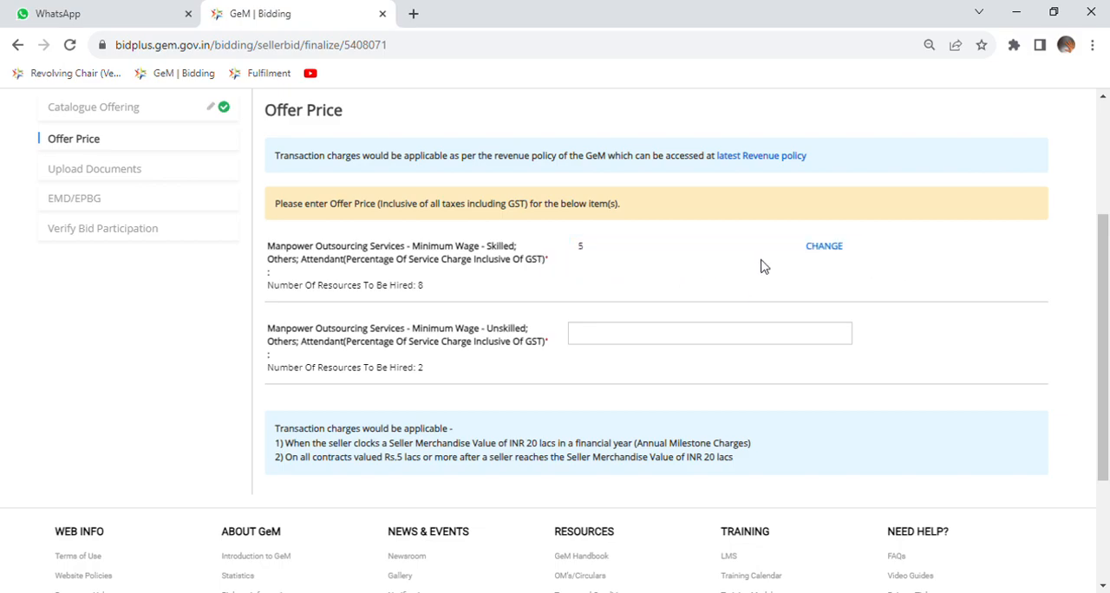
Set the service charge percentage to 3.85 for both the Skilled and the Unskilled Attendant items.
click(834, 249)
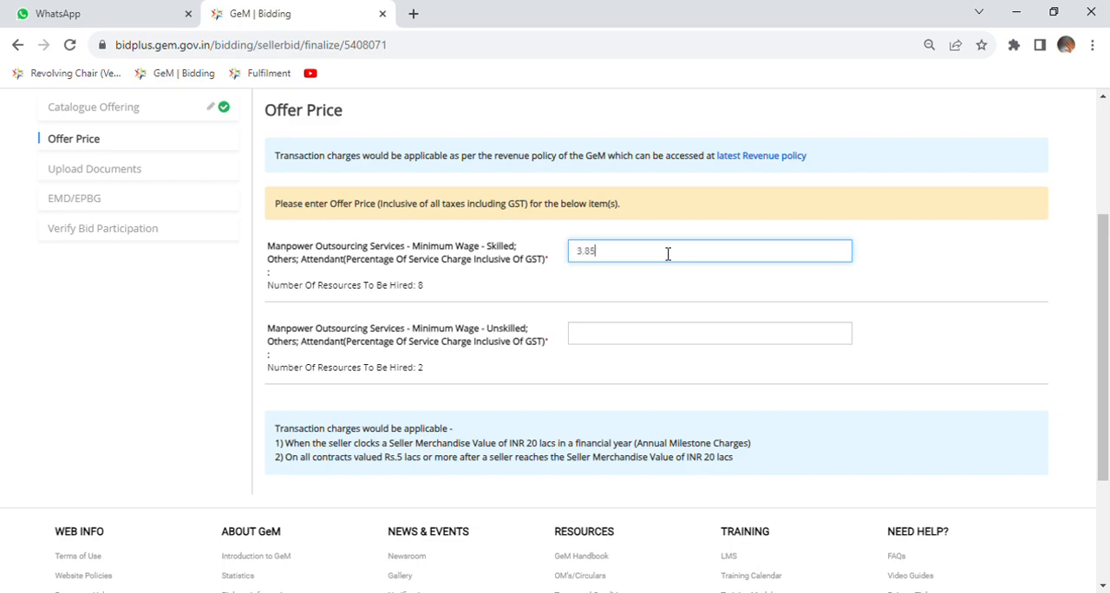
click(603, 351)
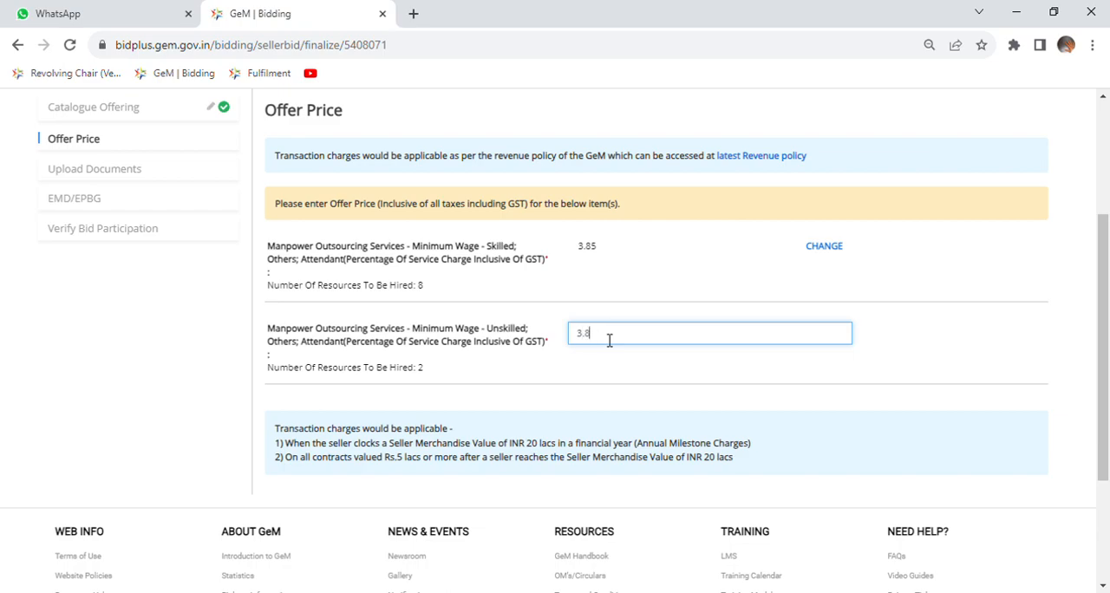
click(952, 356)
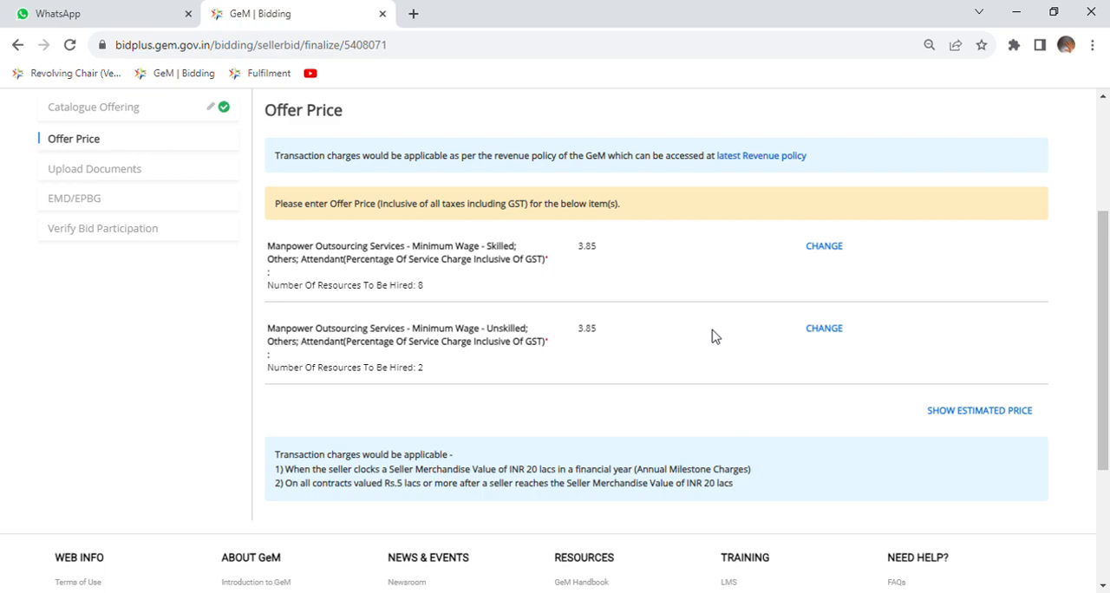
Show the estimated price and review the cost breakdown through to the total price for both attendant categories.
click(975, 415)
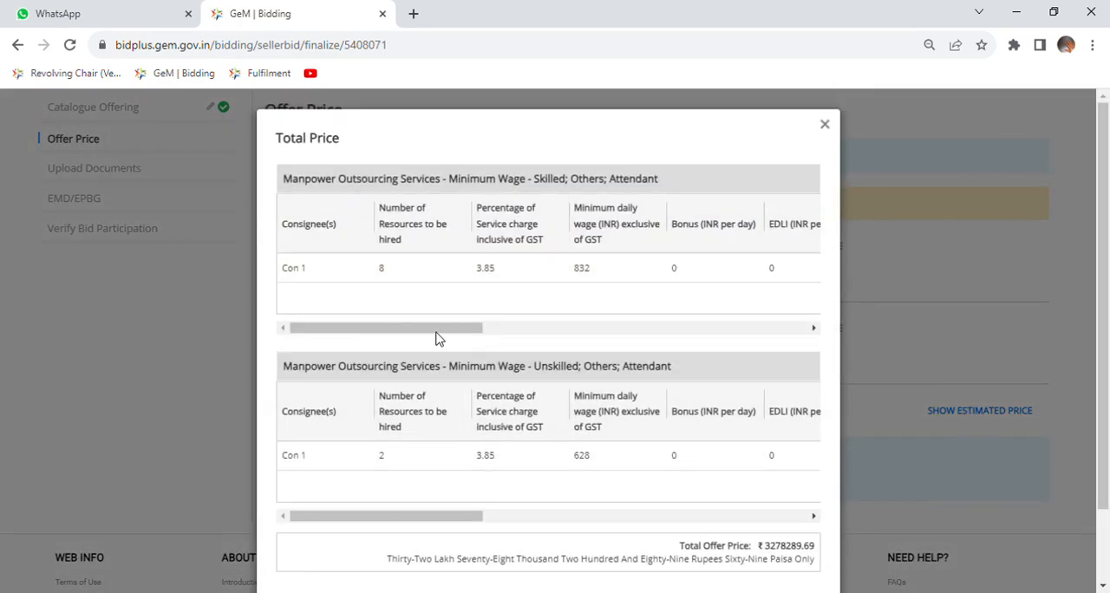
scroll(659, 360, down, 1)
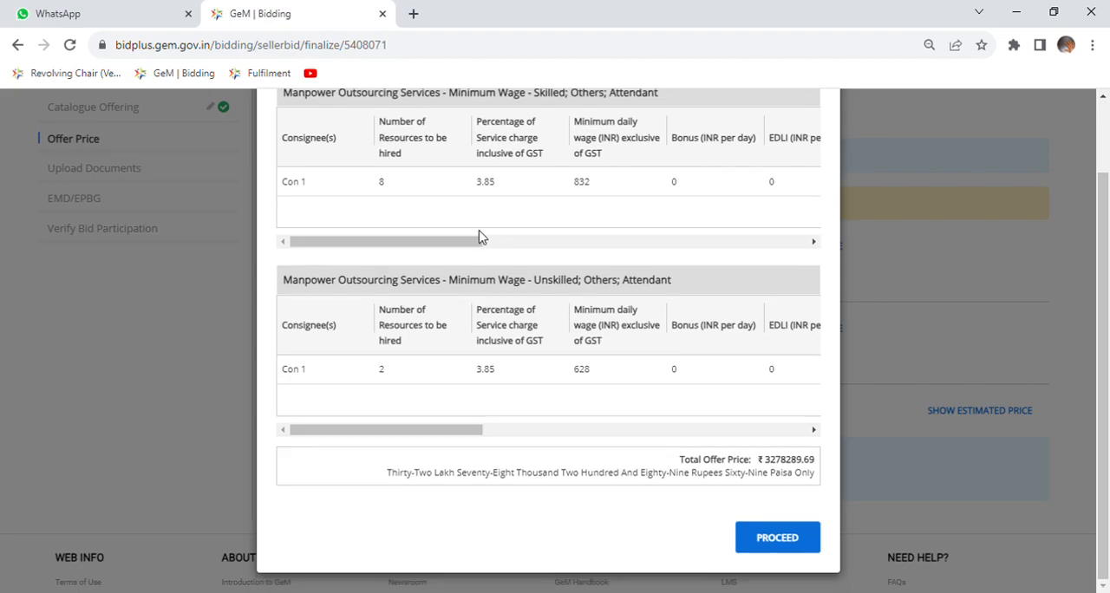
drag(476, 184, 498, 189)
drag(466, 245, 846, 239)
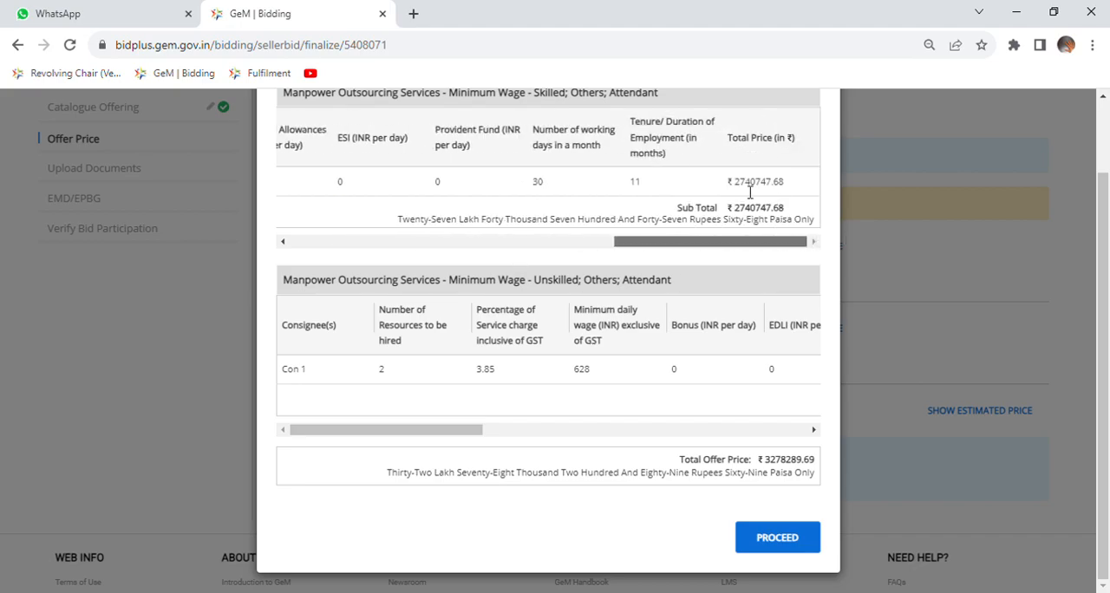
drag(471, 430, 783, 415)
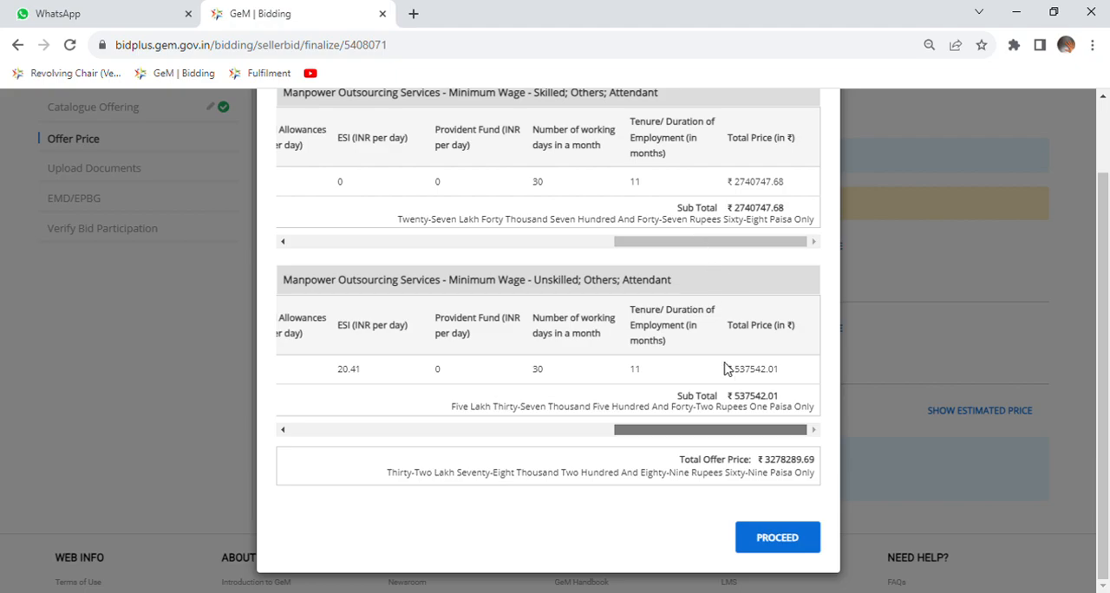
Proceed with the estimated total, encrypt and save the offer price, and confirm the encryption to reach the document upload stage.
click(780, 541)
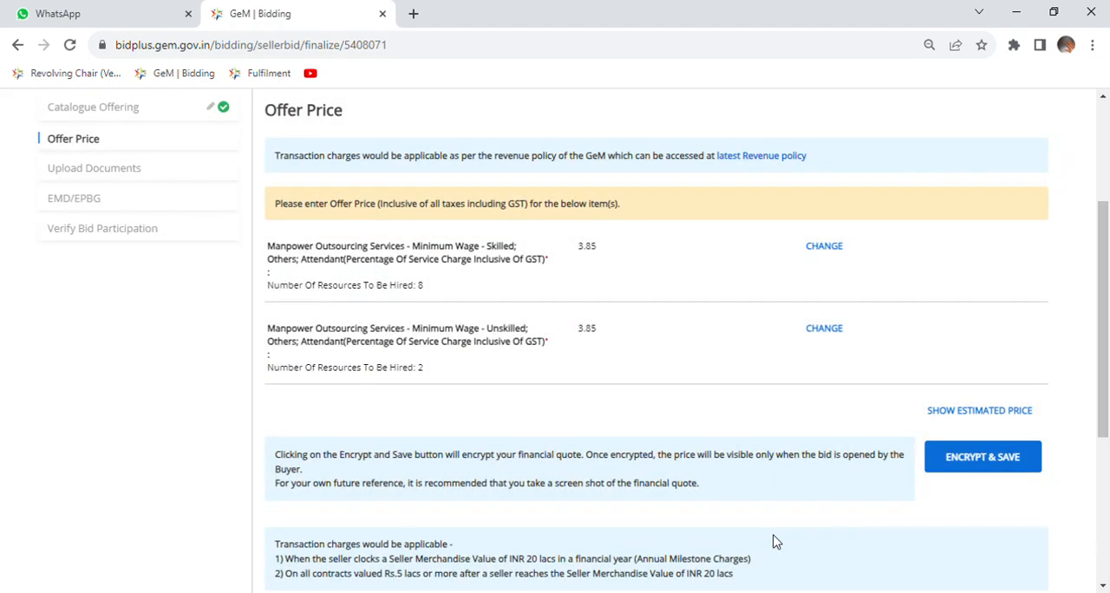
click(972, 466)
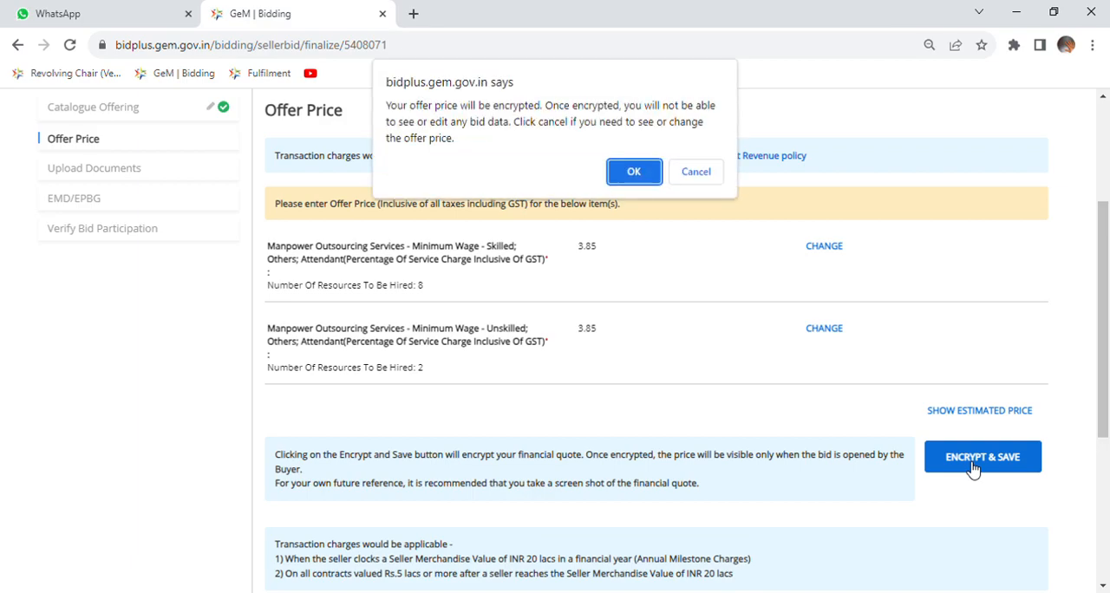
click(634, 168)
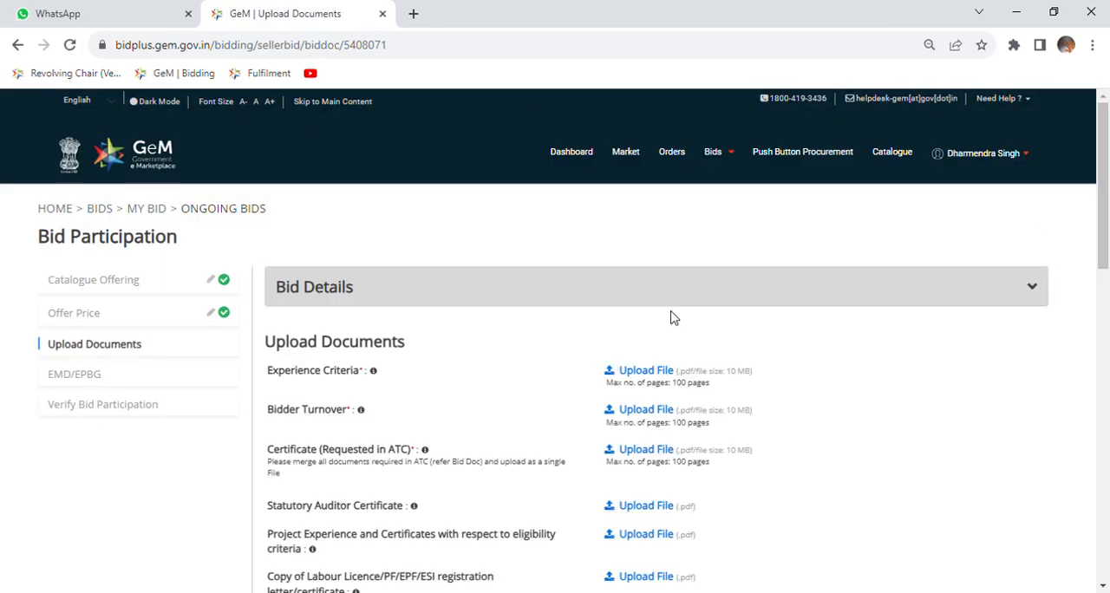
Look over the list of documents to upload and expand the bid details to see the buyer information and items.
scroll(670, 317, down, 3)
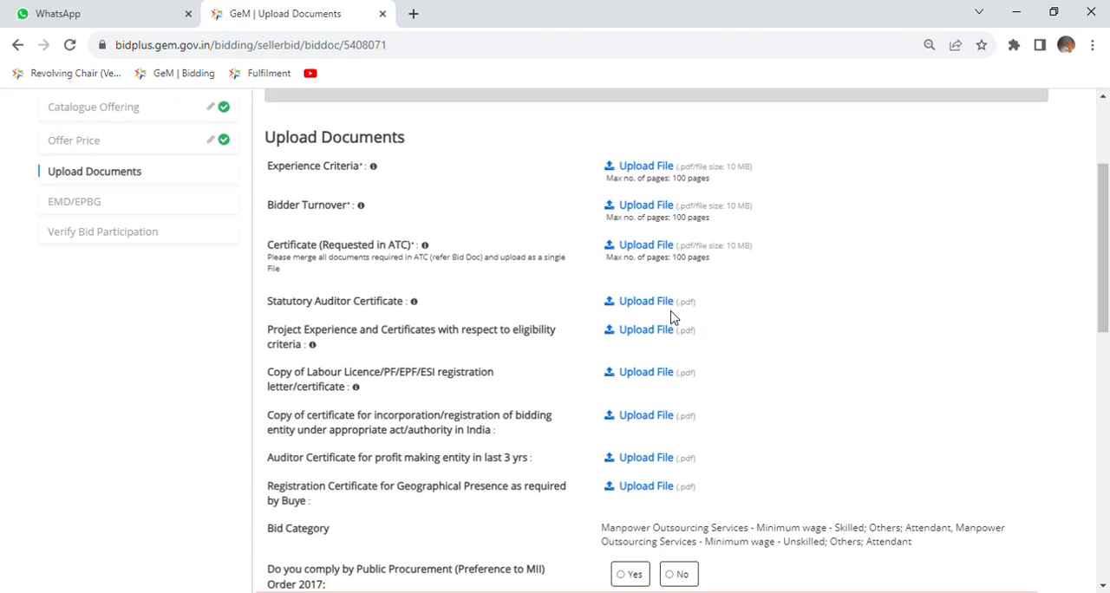
scroll(761, 335, up, 3)
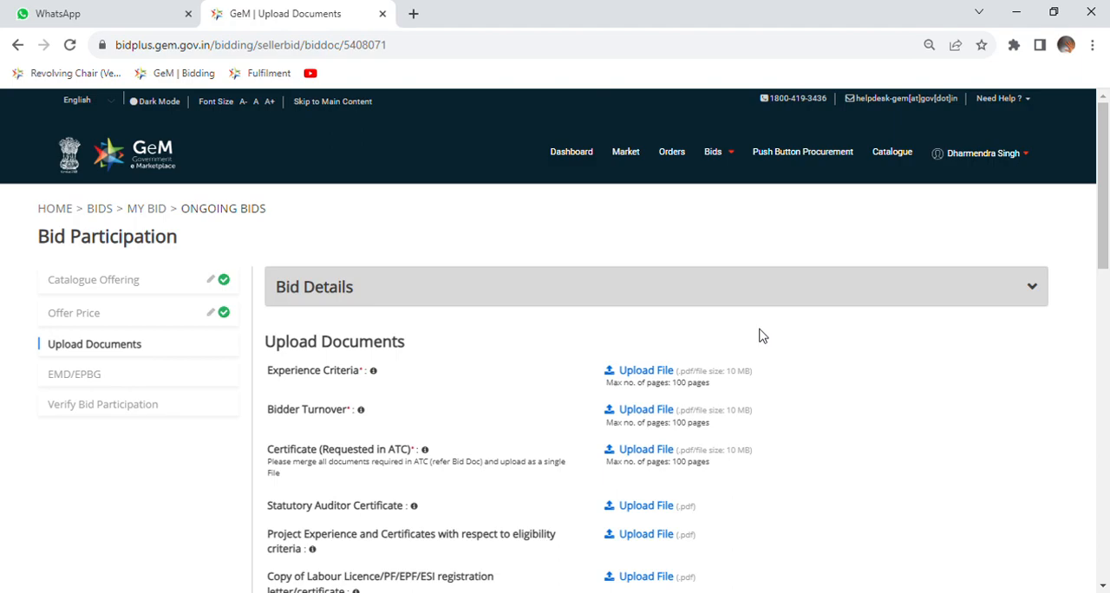
click(313, 295)
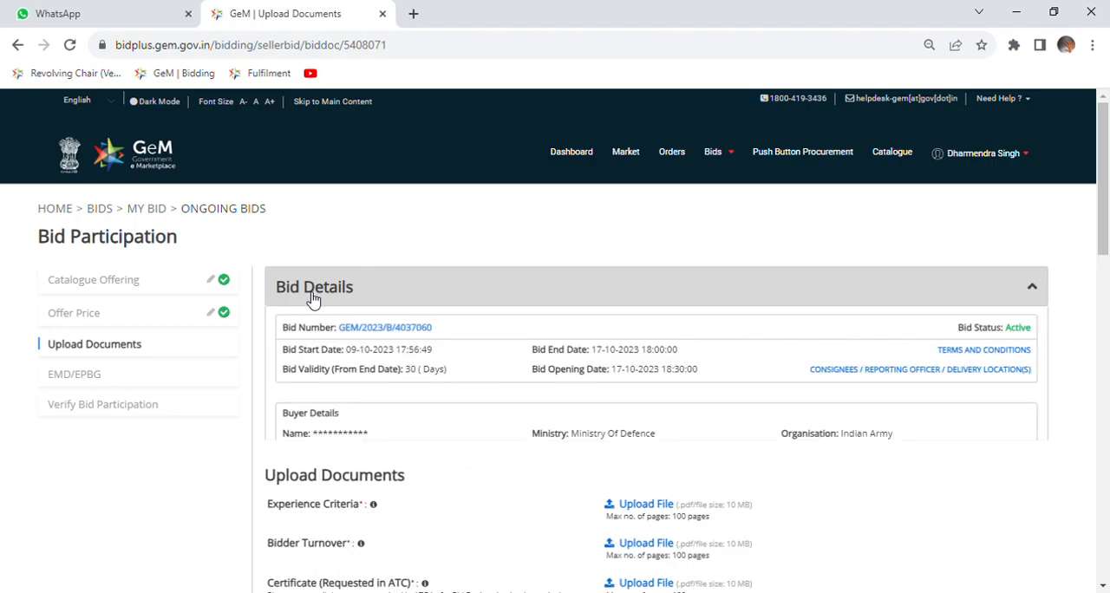
scroll(313, 296, down, 4)
scroll(313, 299, up, 2)
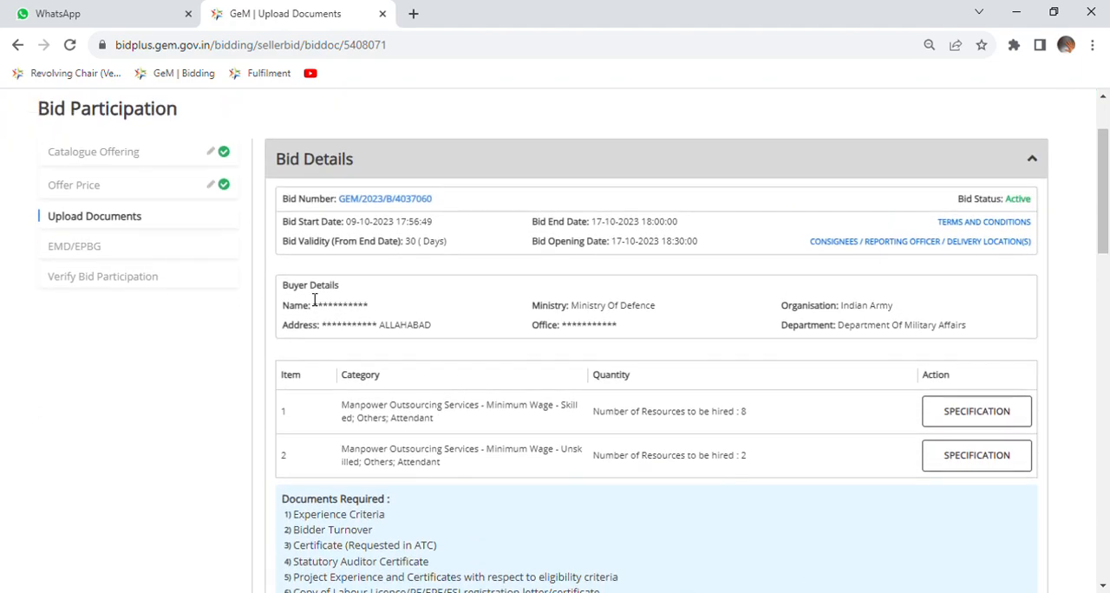
Open the bid document PDF from the bid number and read through its requirements and the Buyer Added Bid Specific Terms and Conditions.
click(387, 202)
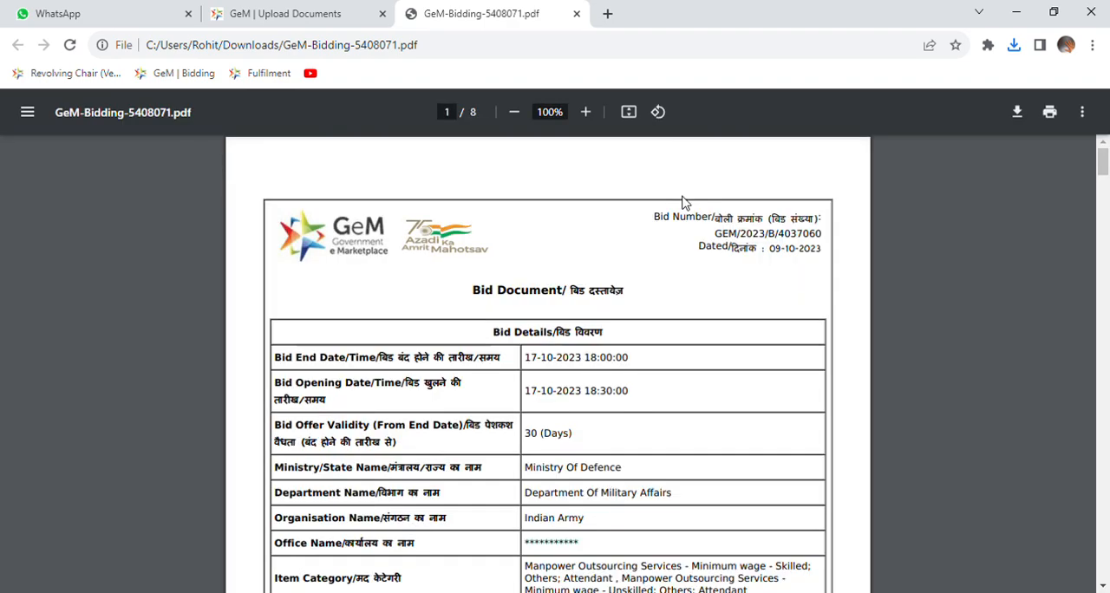
scroll(624, 325, down, 10)
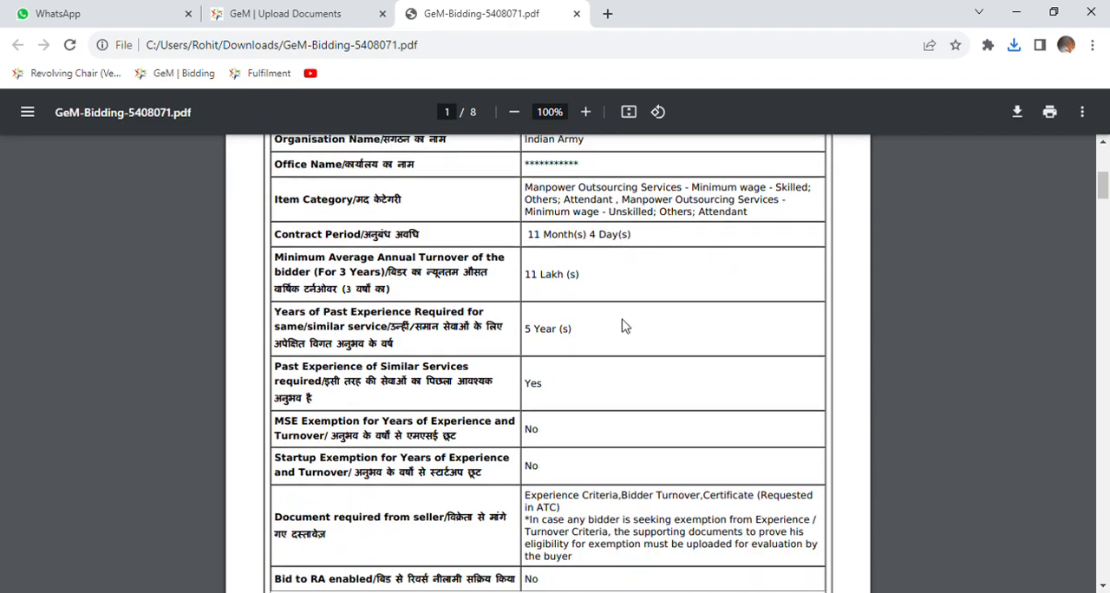
scroll(624, 325, down, 15)
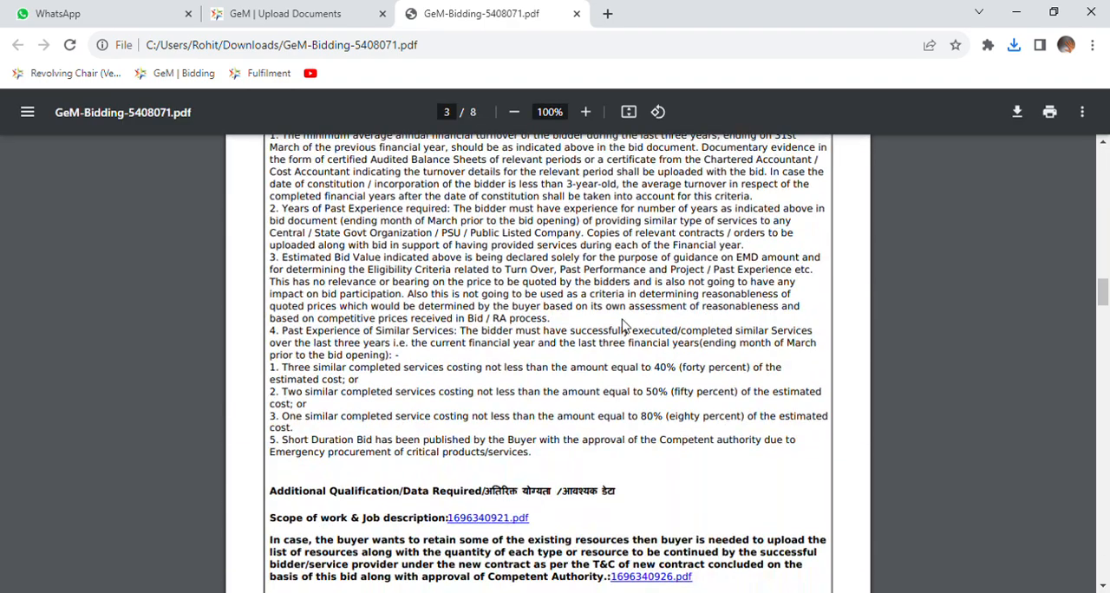
scroll(623, 323, down, 20)
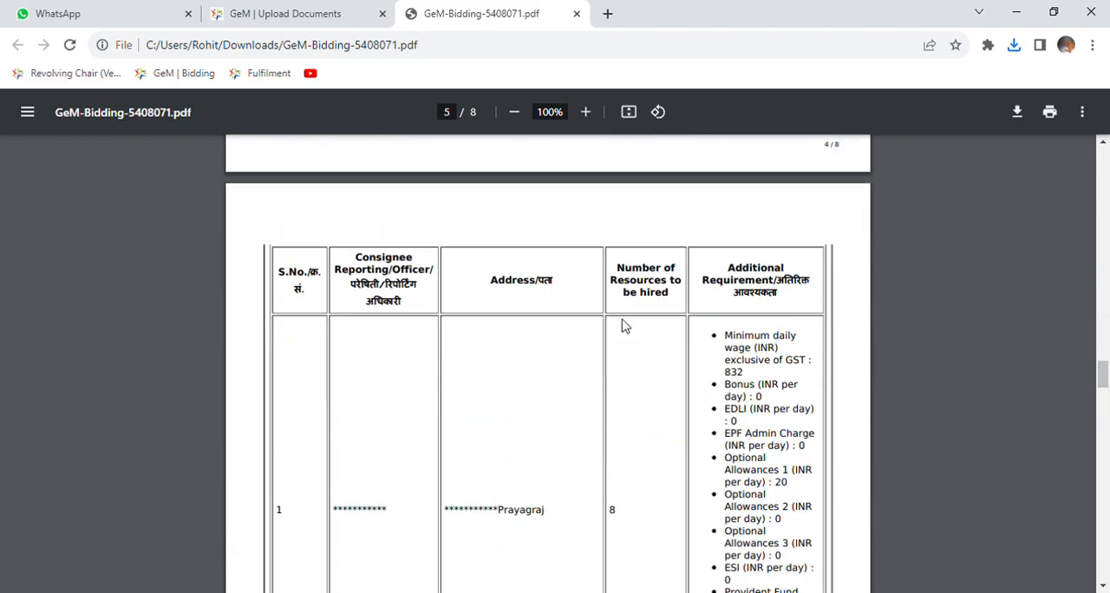
scroll(624, 325, down, 20)
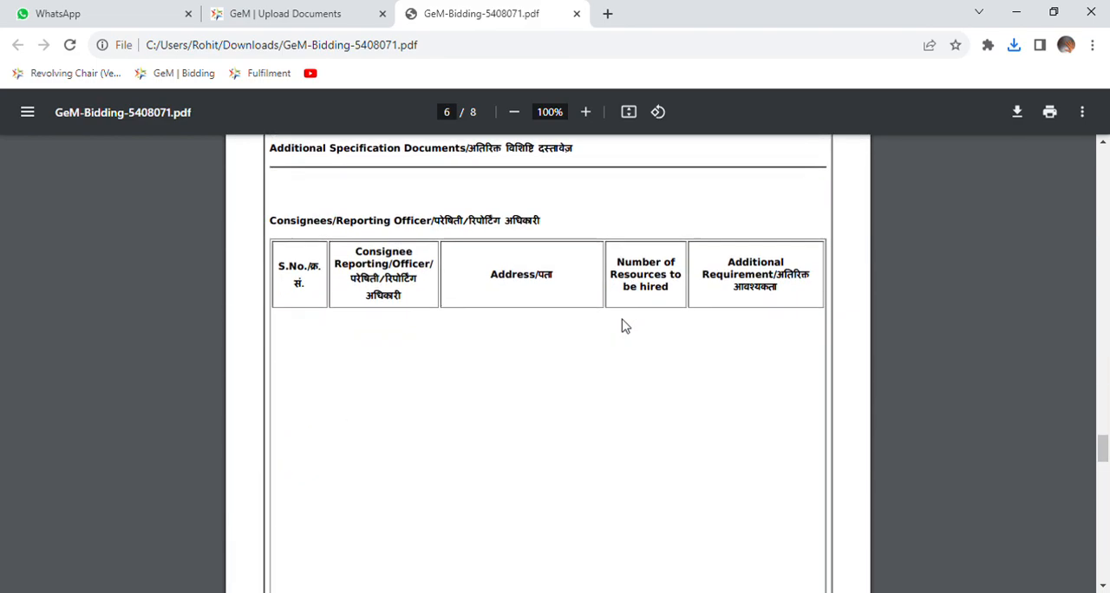
scroll(624, 325, down, 7)
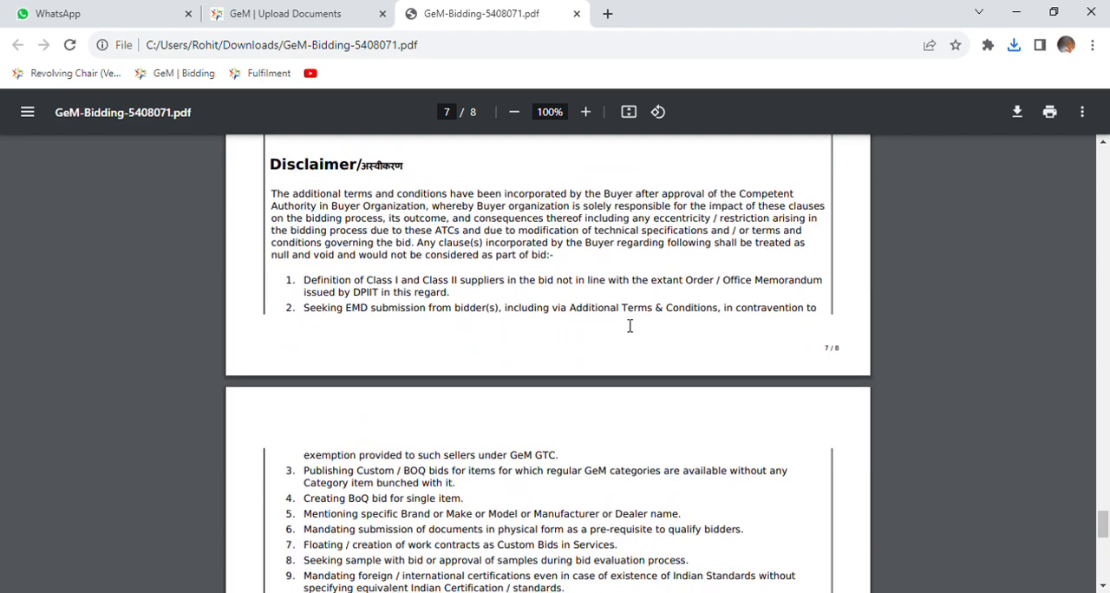
scroll(630, 326, up, 5)
scroll(630, 324, up, 2)
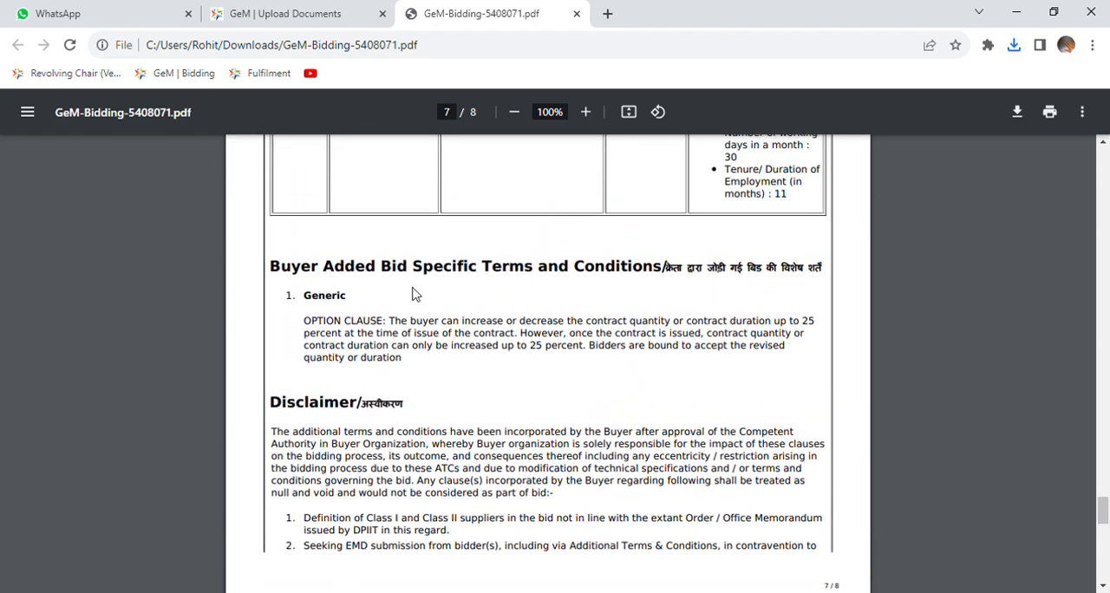
drag(279, 262, 581, 365)
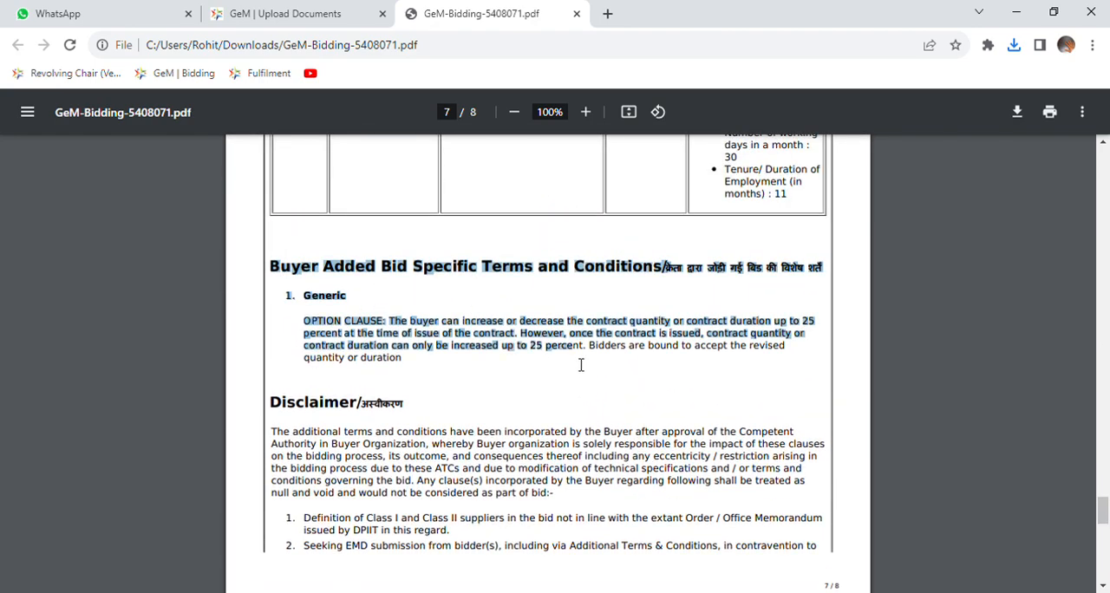
click(734, 366)
Return to the document upload page and upload the PDFs for Experience Criteria and Bidder Turnover.
click(287, 13)
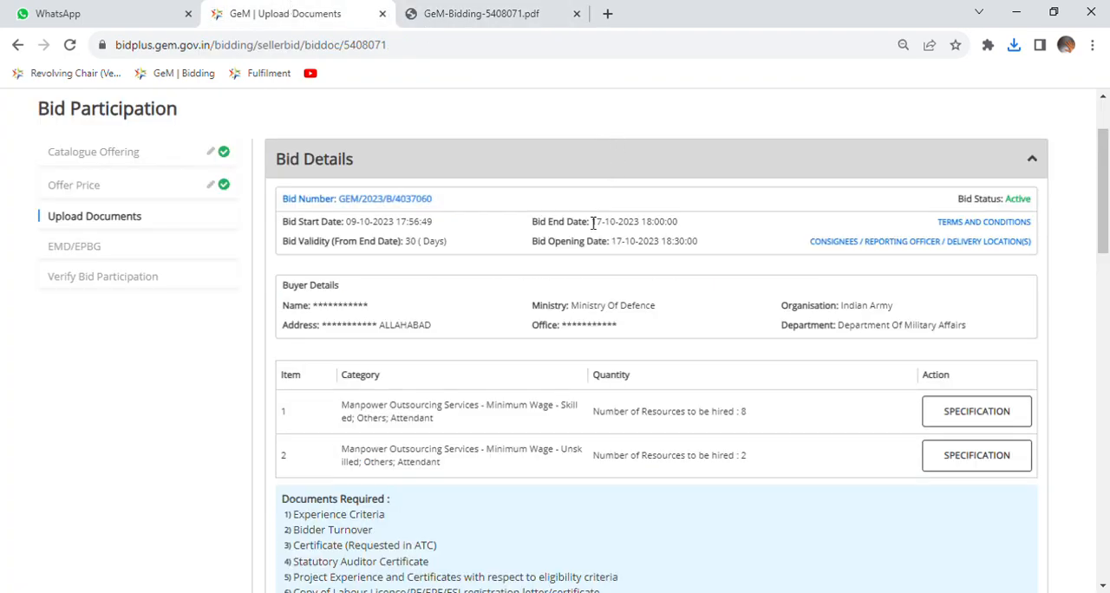
scroll(587, 208, down, 5)
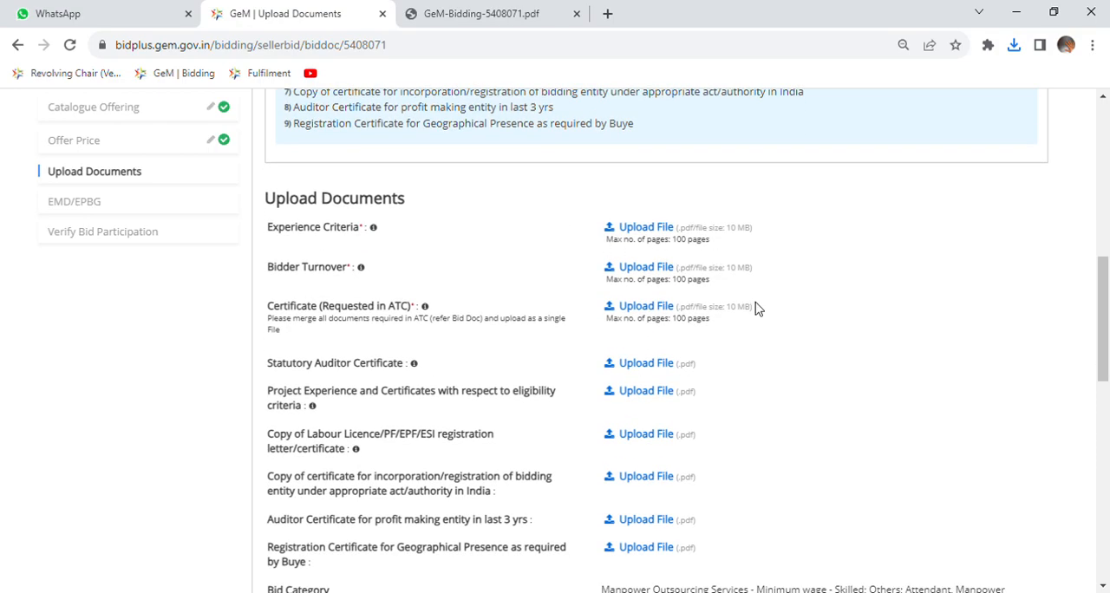
click(663, 232)
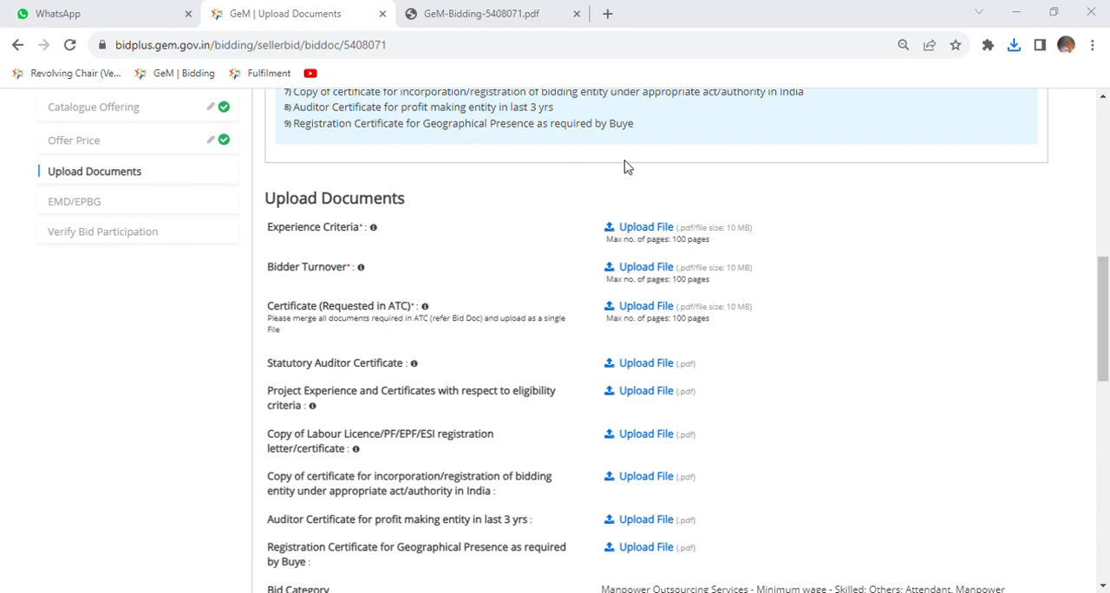
click(209, 208)
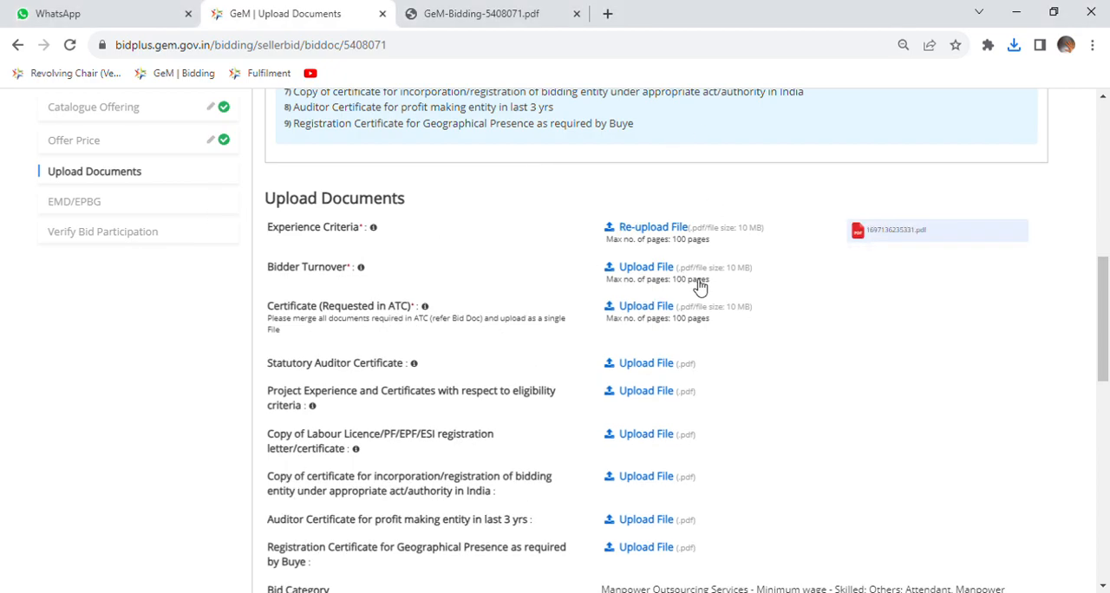
click(656, 269)
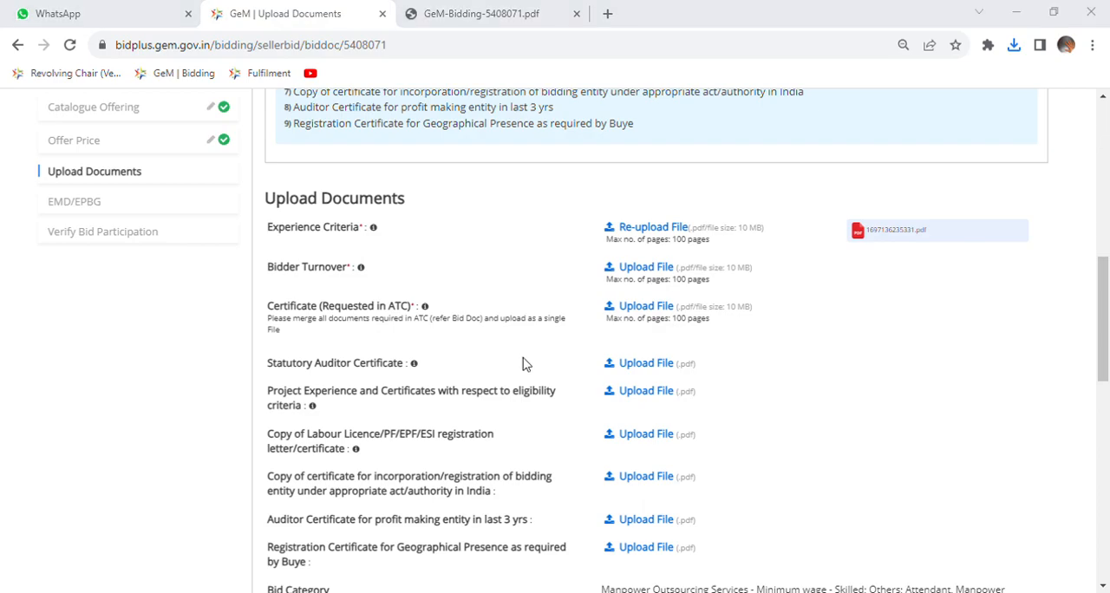
double_click(243, 154)
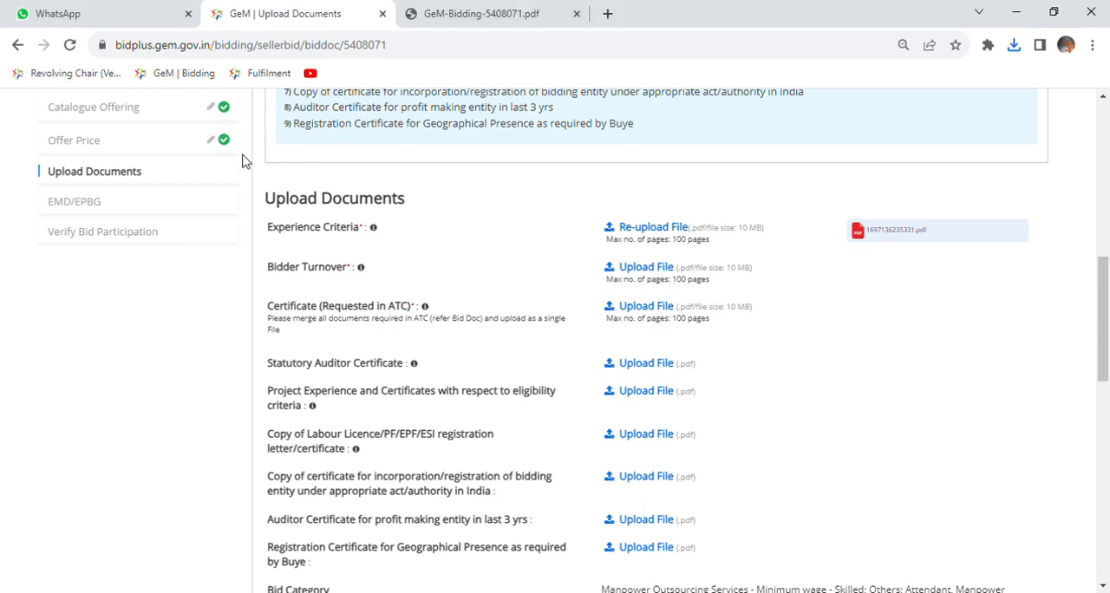
scroll(584, 265, down, 2)
scroll(584, 265, up, 2)
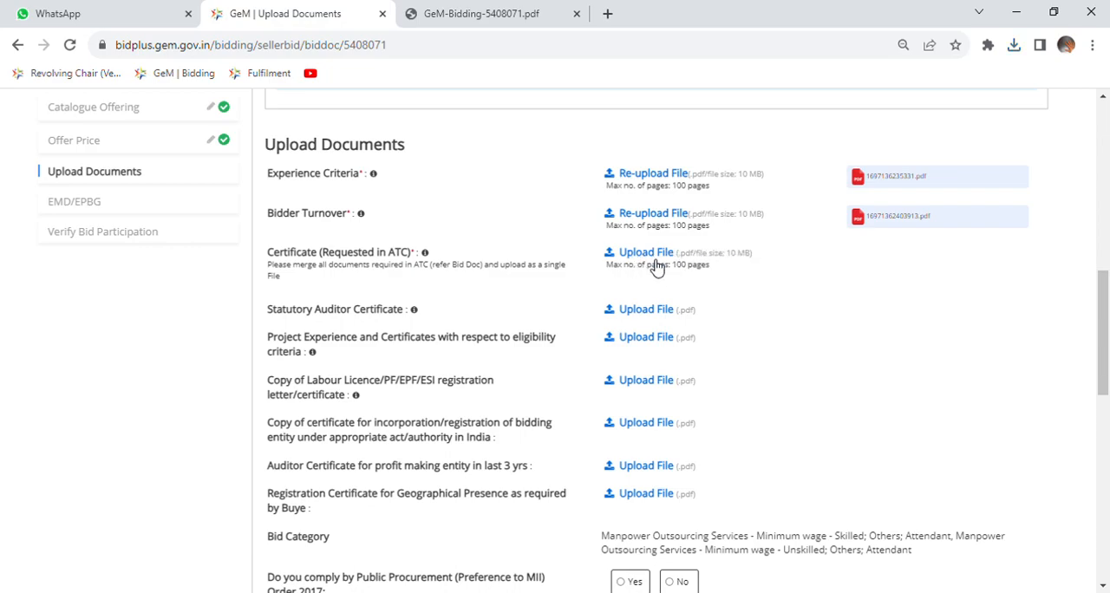
Upload the PDFs for Certificate (Requested in ATC) and Statutory Auditor Certificate.
click(639, 254)
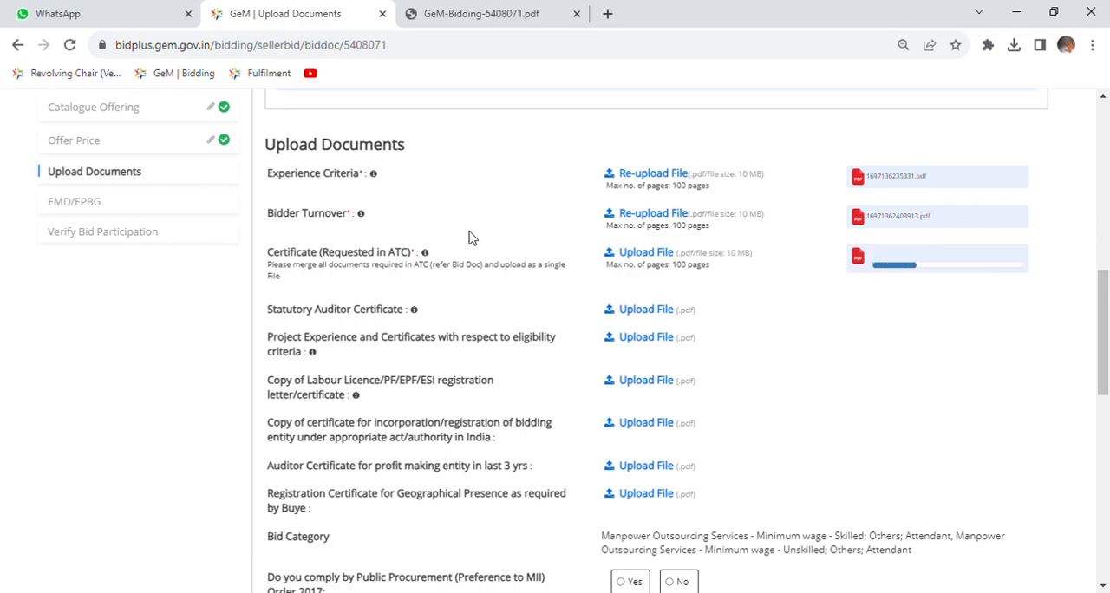
scroll(520, 221, down, 2)
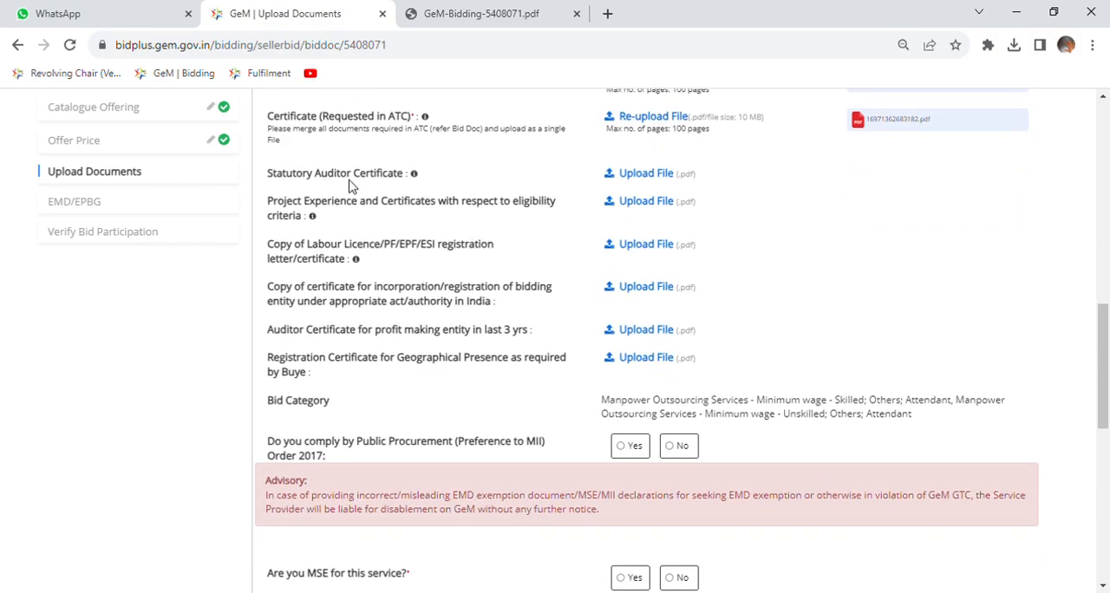
click(653, 183)
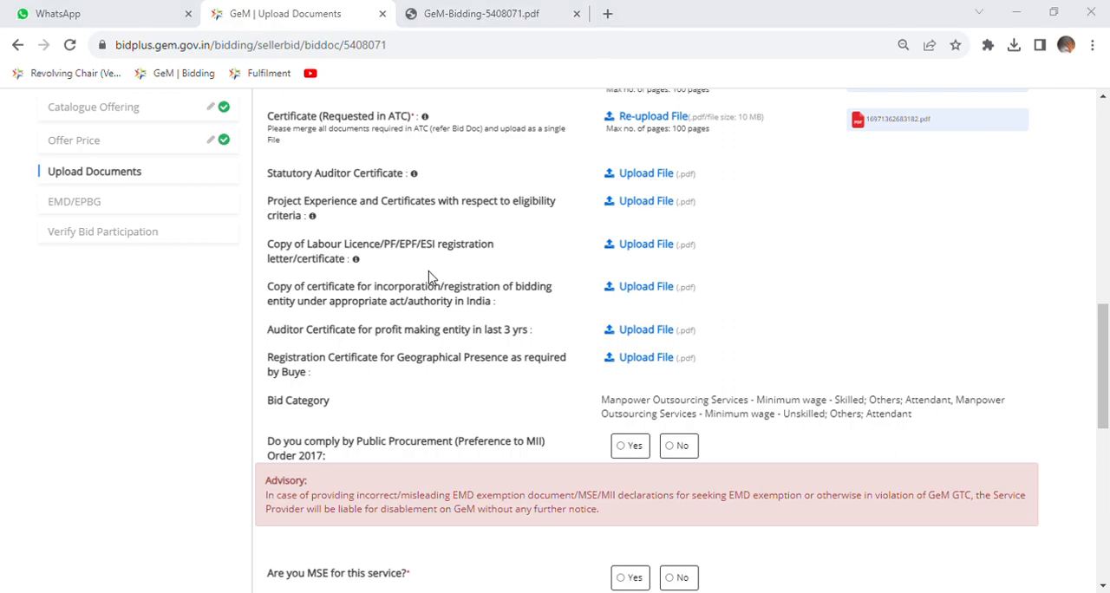
double_click(187, 150)
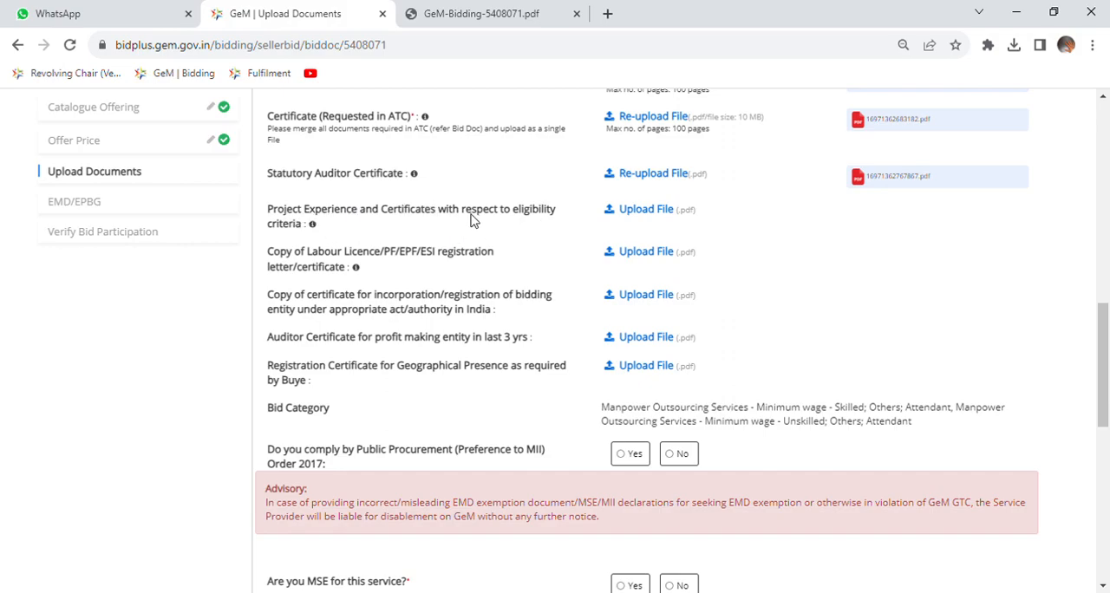
Upload the PDFs for Project Experience and Certificates and for the Labour Licence/PF/EPF/ESI registration certificate.
click(644, 213)
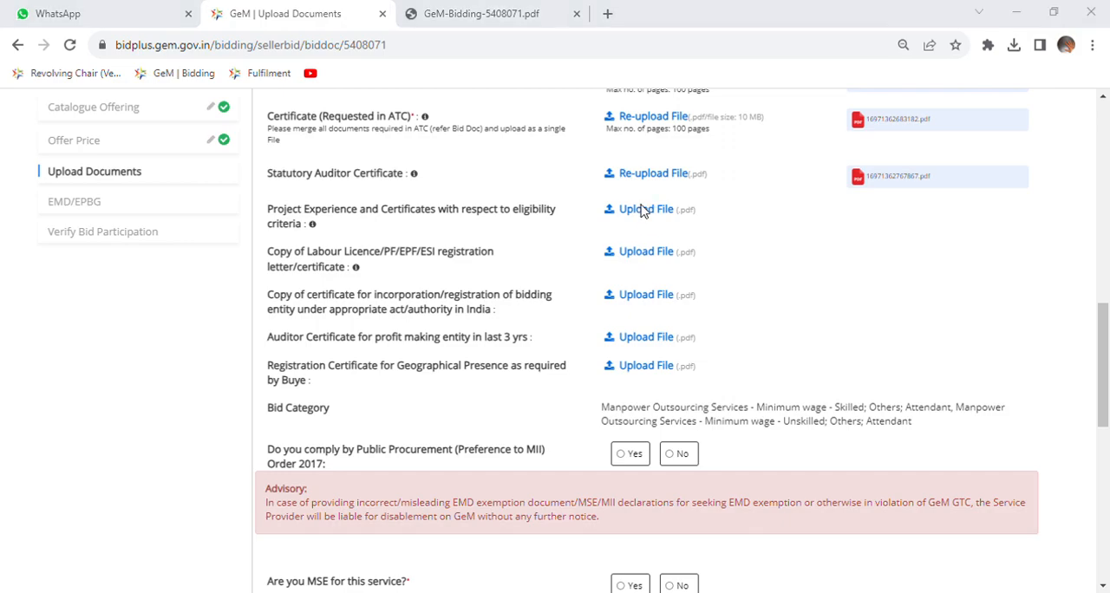
double_click(223, 206)
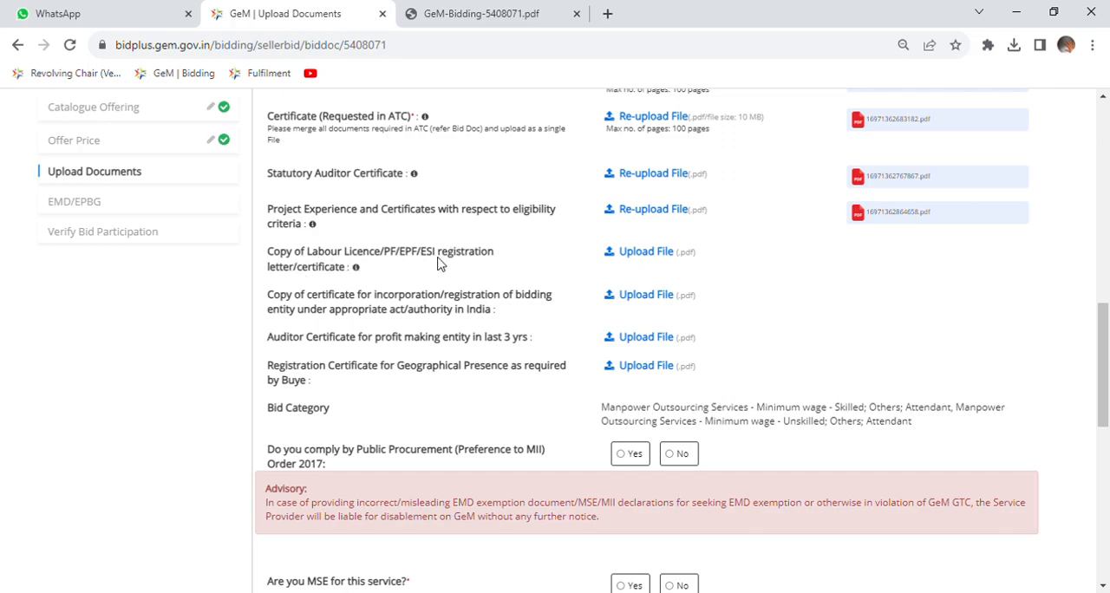
click(649, 253)
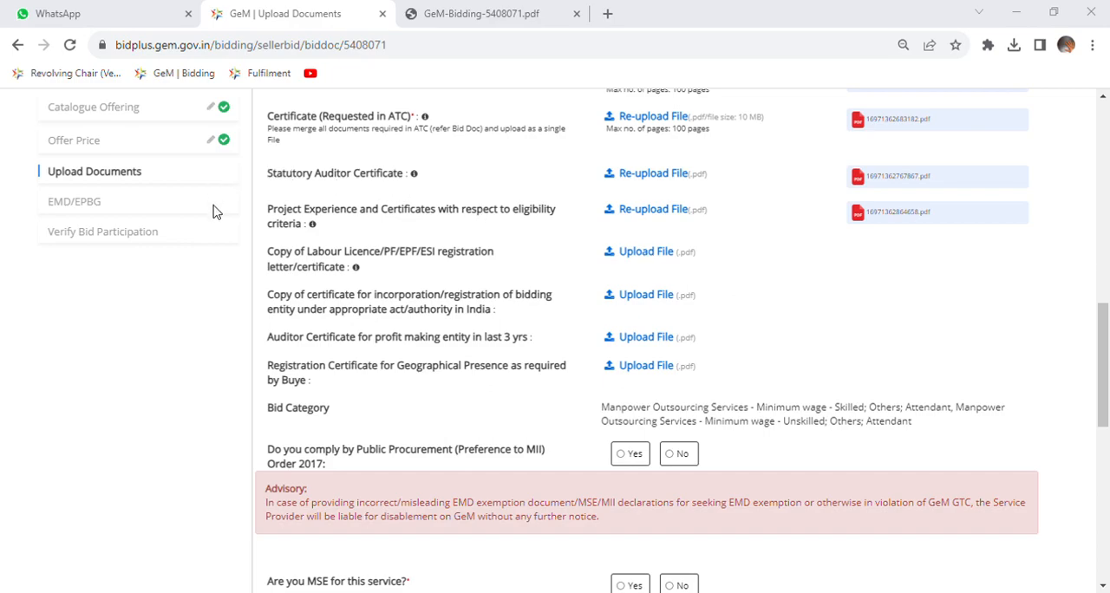
double_click(186, 271)
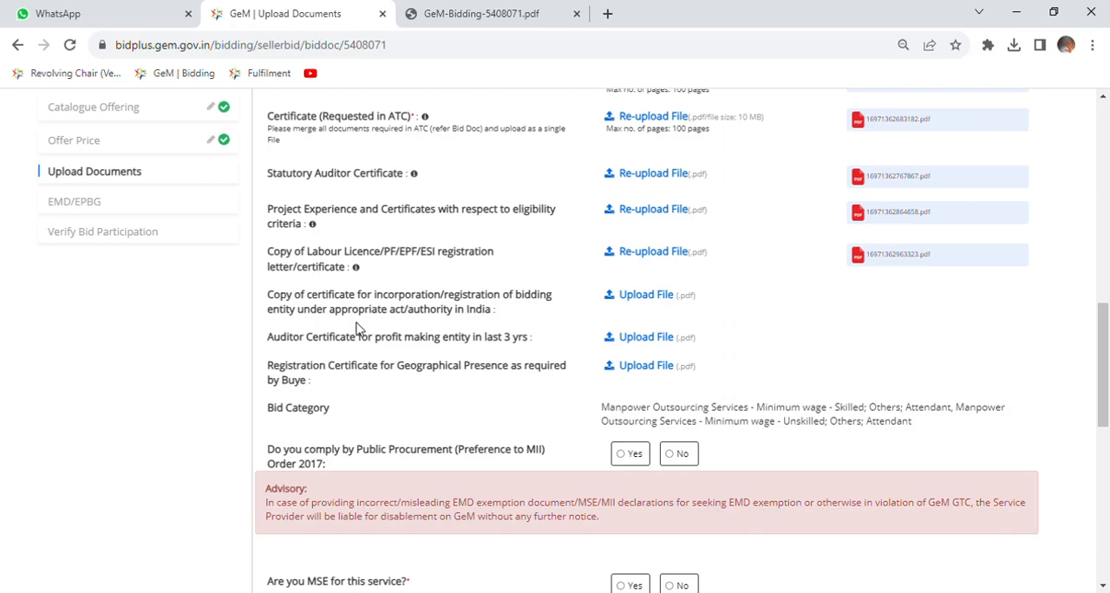
Upload the PDFs for the bidding entity's incorporation/registration certificate and the Auditor Certificate for profit making entity in last 3 yrs.
click(645, 299)
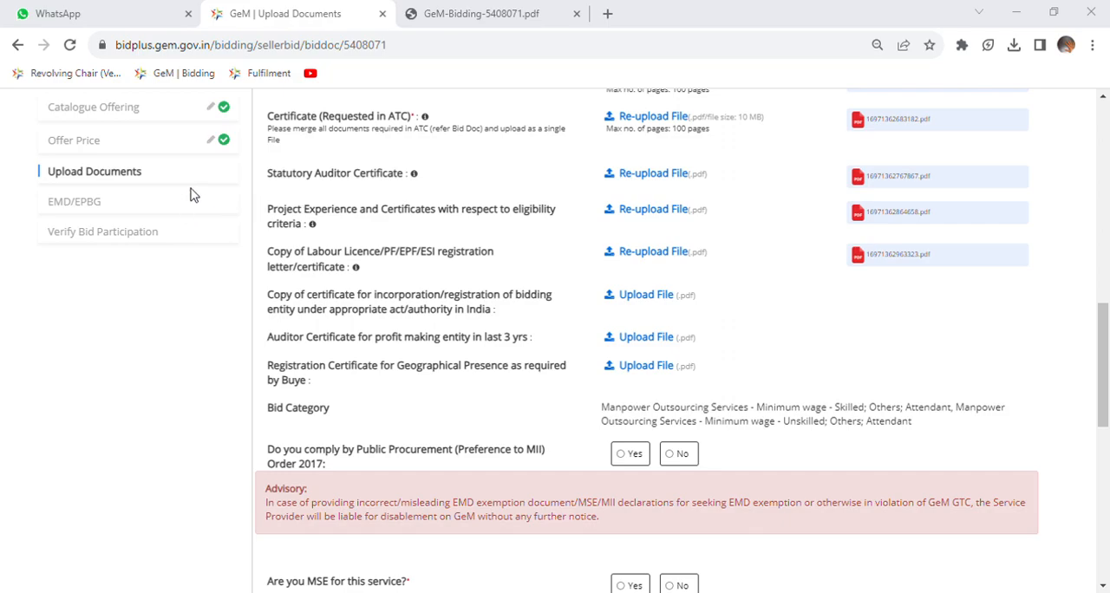
scroll(613, 274, down, 1)
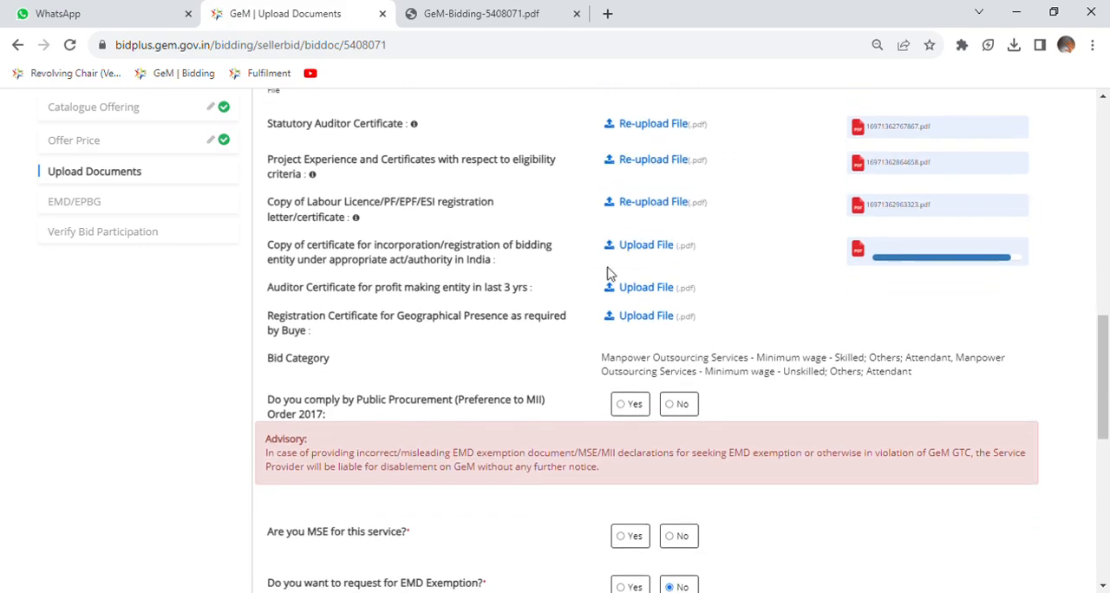
click(647, 258)
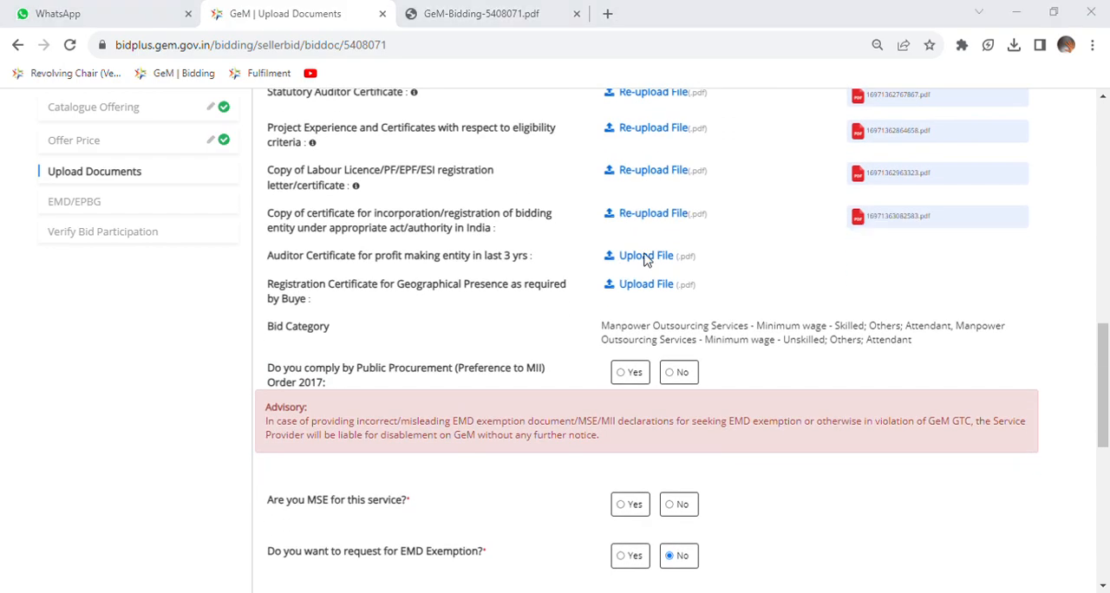
double_click(201, 153)
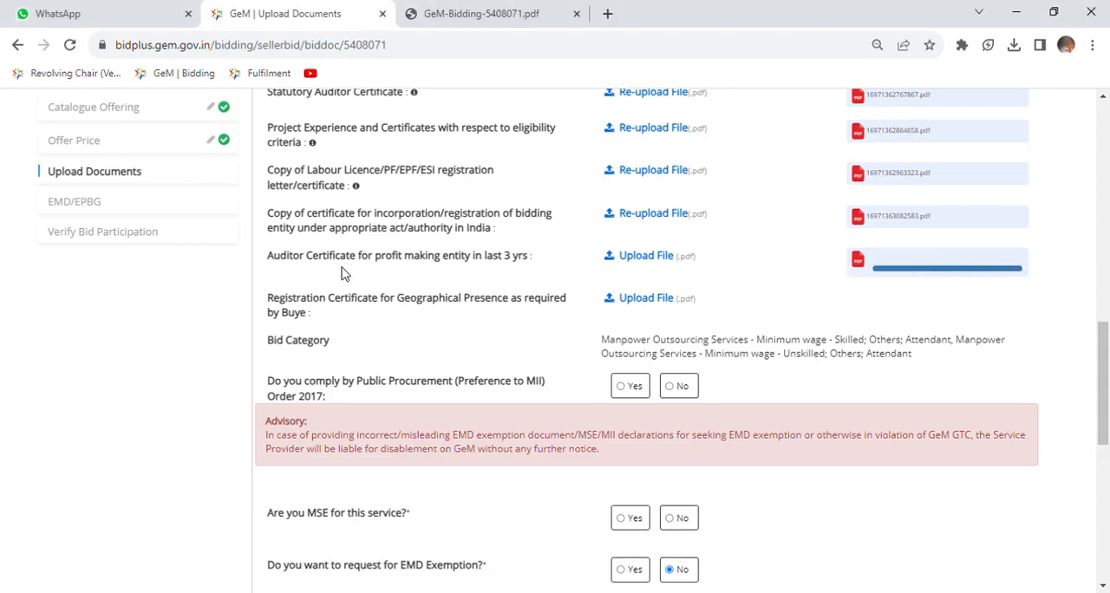
Upload the PDF for the Registration Certificate for Geographical Presence.
click(646, 292)
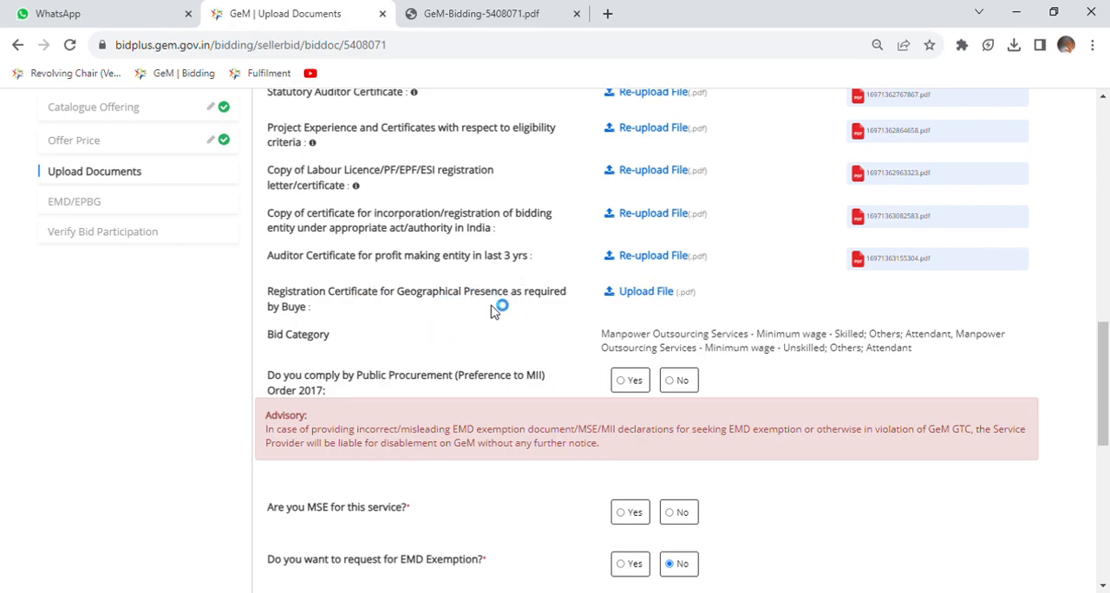
click(650, 295)
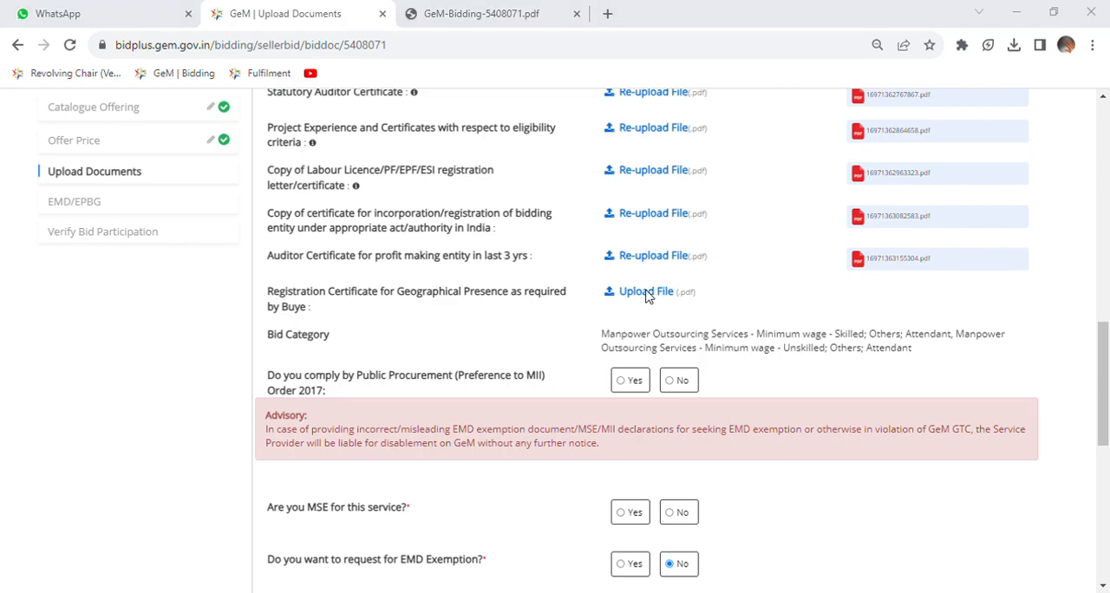
double_click(240, 231)
Answer Yes to MII Order 2017 compliance and to MSE status for this service, and upload the MSE category certificate PDF.
scroll(480, 379, down, 2)
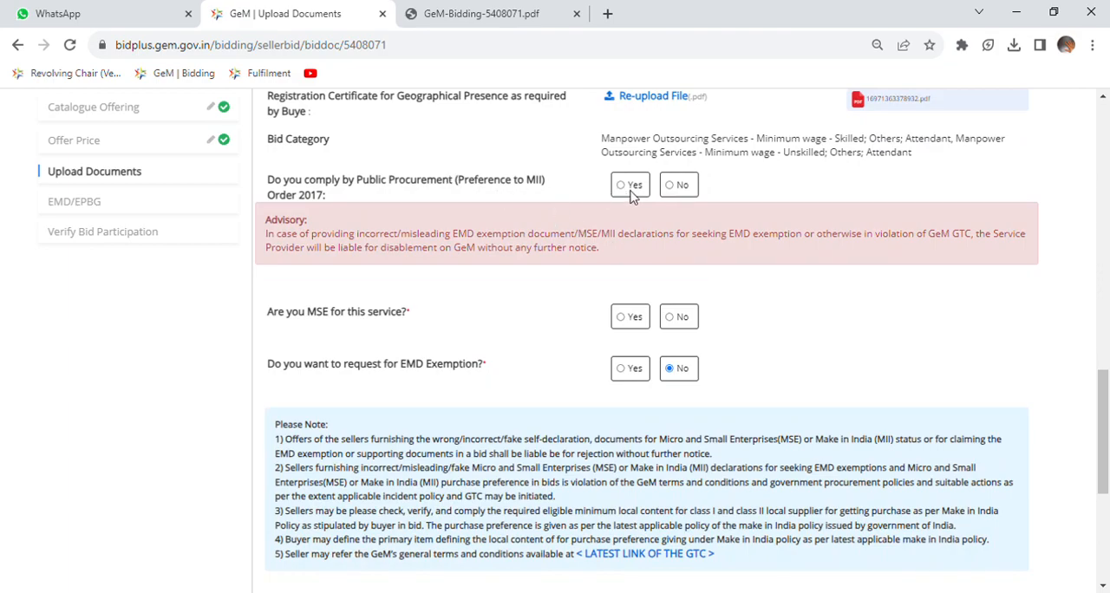
click(621, 185)
click(624, 318)
click(650, 352)
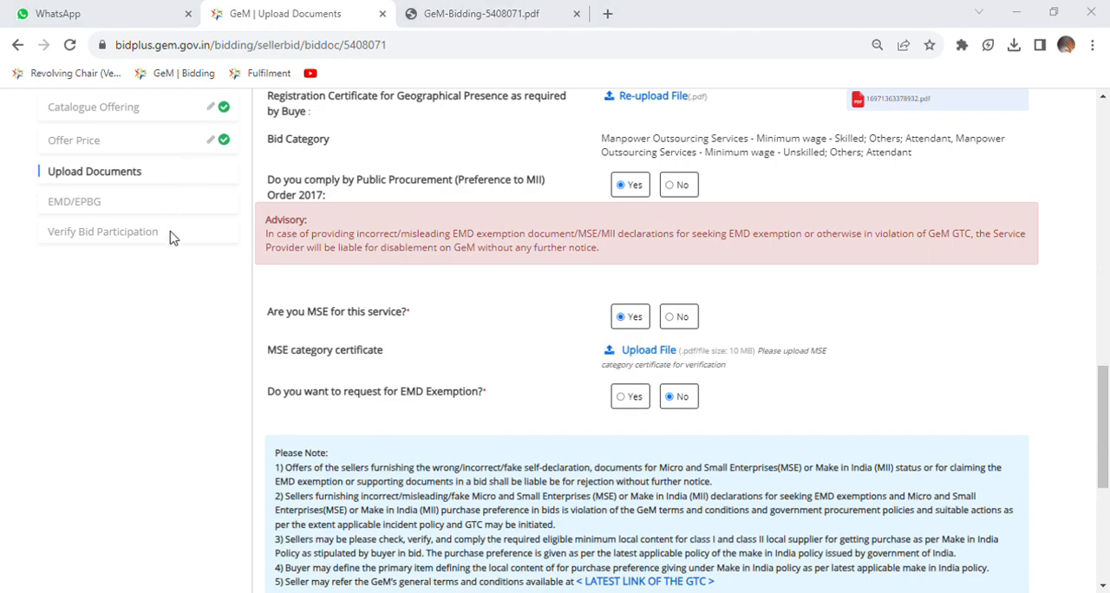
Save the Upload Documents section and the EMD/EPBG section of the bid participation.
scroll(503, 335, down, 2)
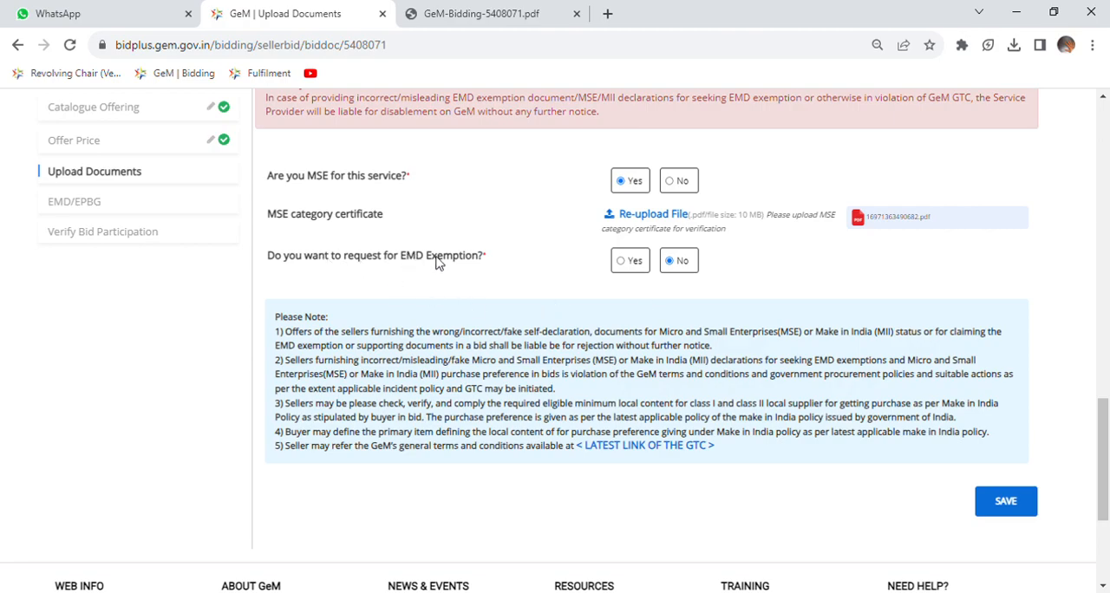
drag(305, 258, 447, 264)
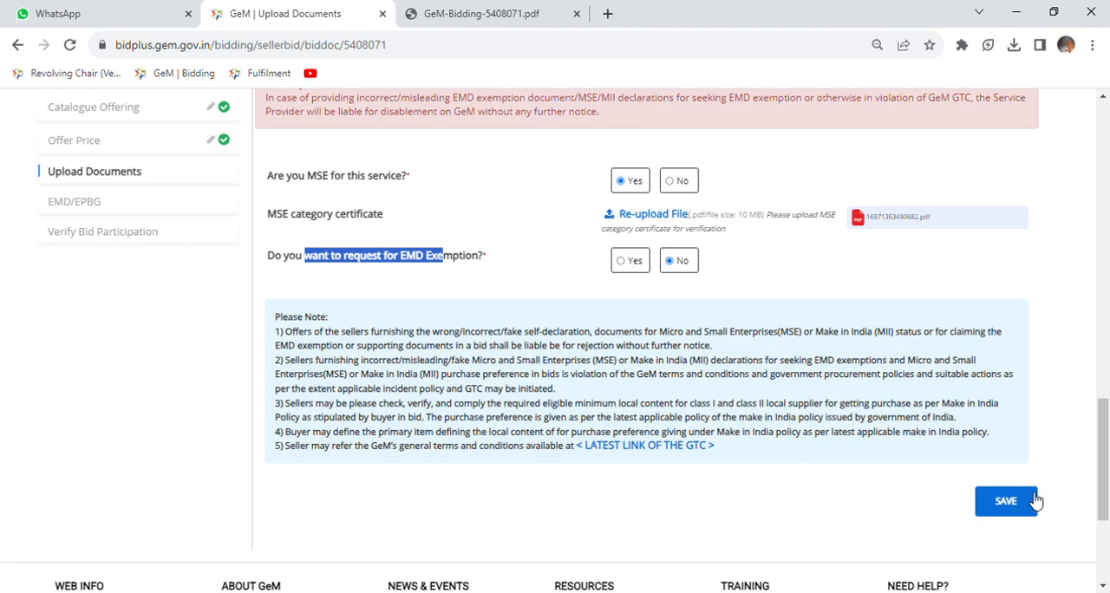
click(1006, 501)
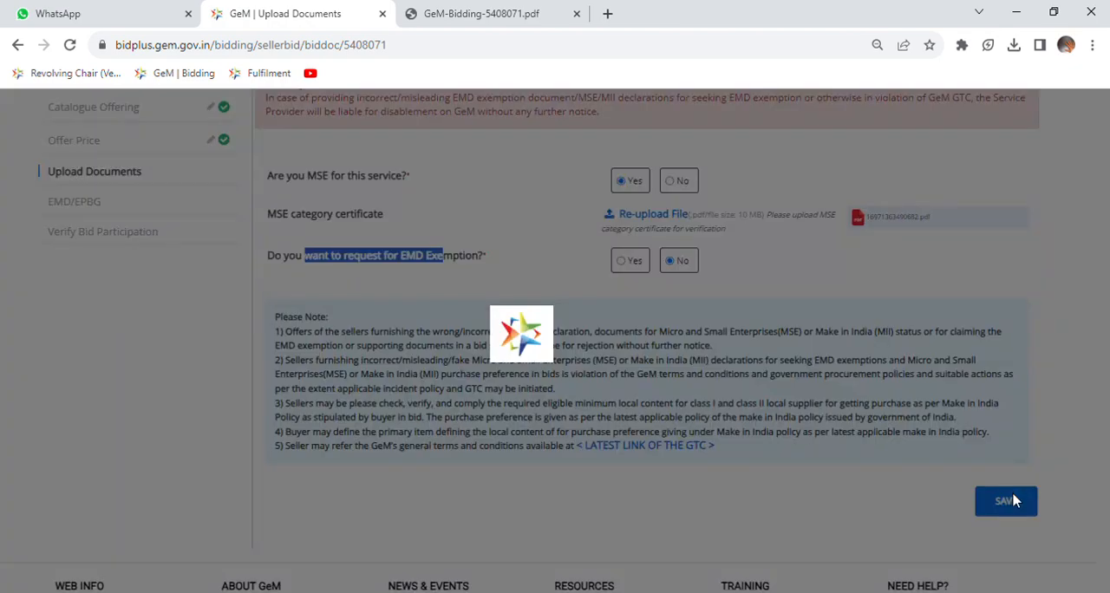
scroll(812, 475, down, 3)
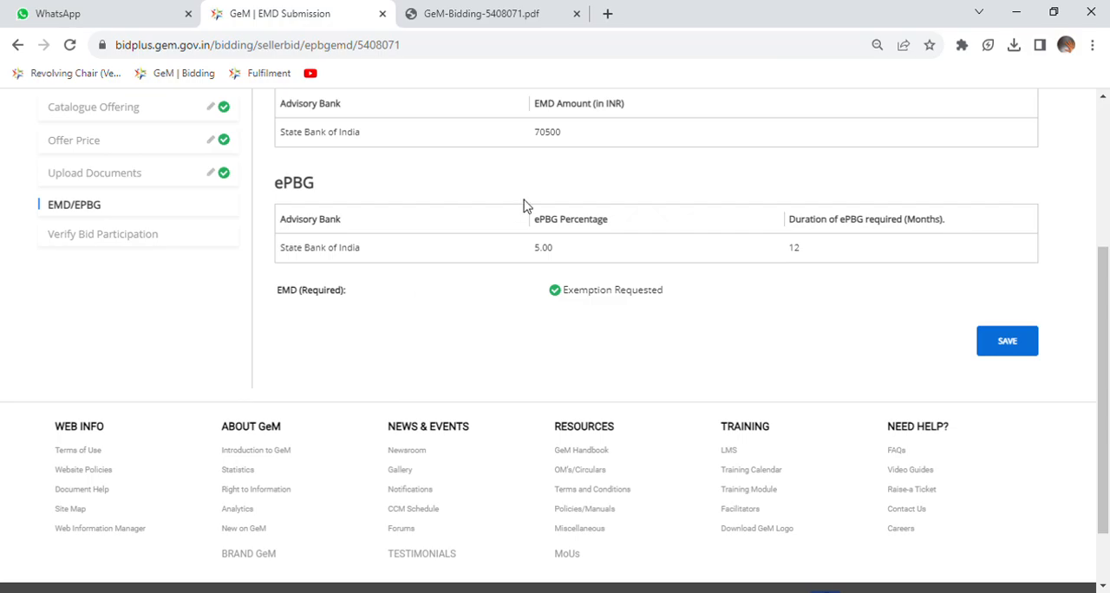
click(1010, 343)
Agree to the Terms & Conditions, request OTP verification for the bid participation, and abandon the OTP request.
scroll(1011, 347, down, 4)
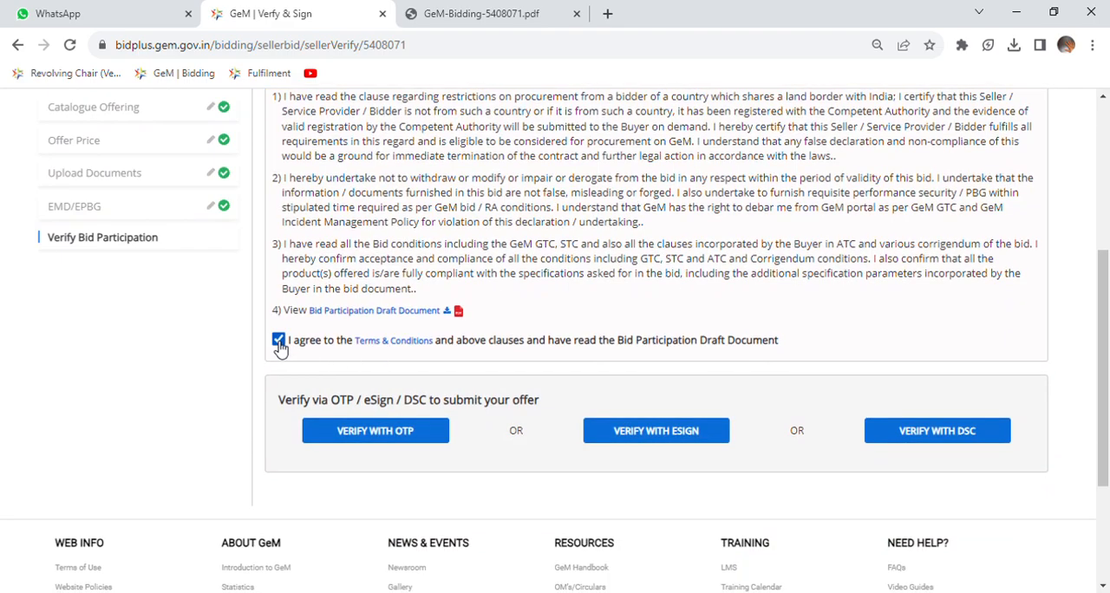
click(378, 433)
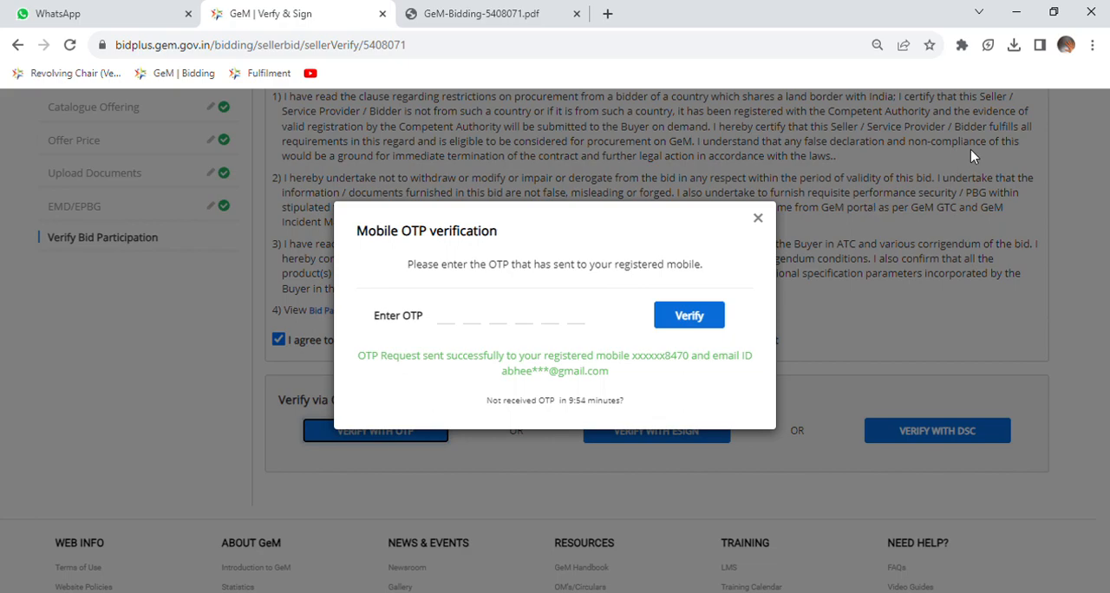
click(760, 222)
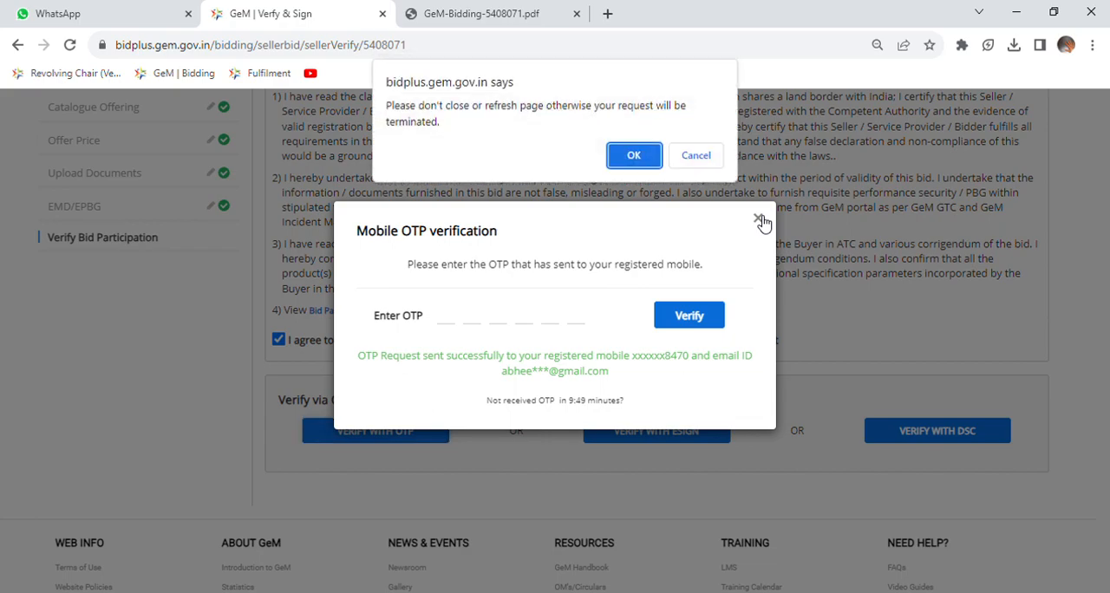
click(641, 154)
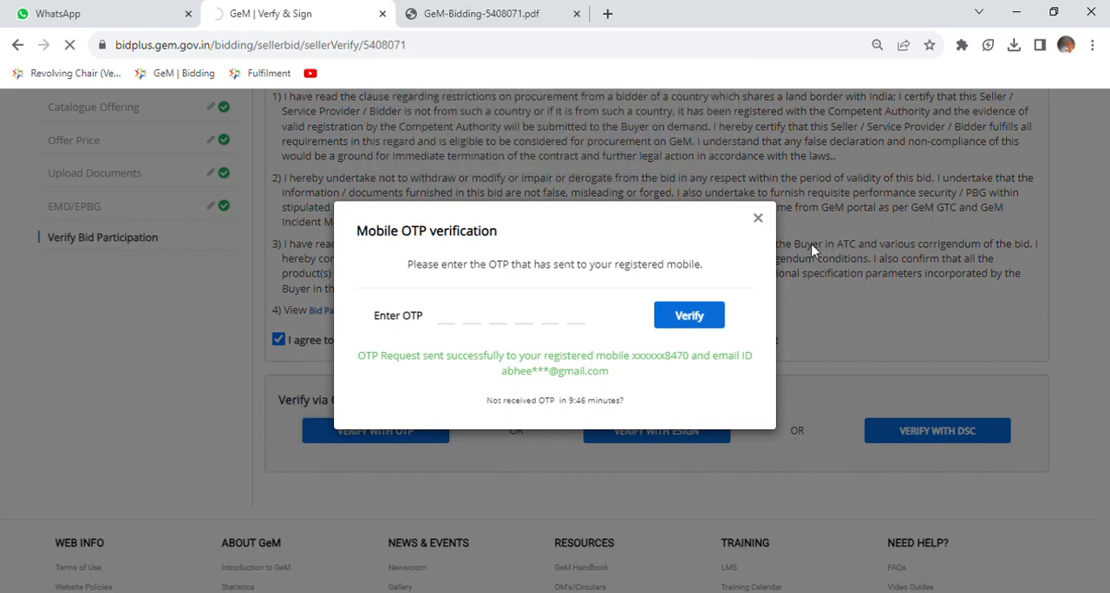
Leave the bid verification page and open the List of Bids.
scroll(705, 334, down, 2)
scroll(706, 334, up, 2)
scroll(705, 334, up, 1)
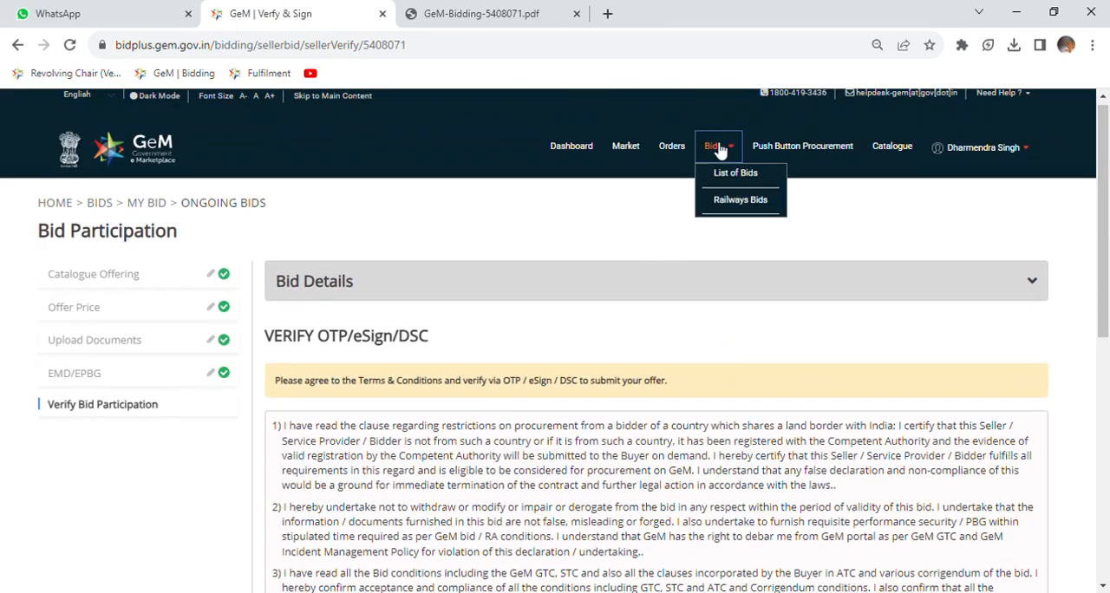
click(718, 152)
mouse_move(719, 149)
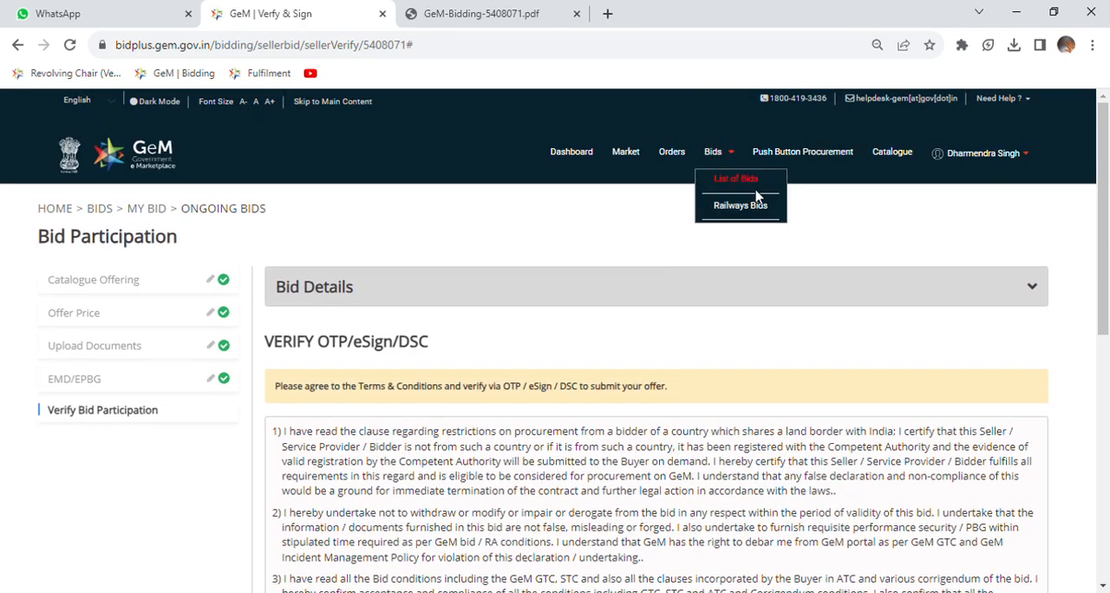
click(736, 178)
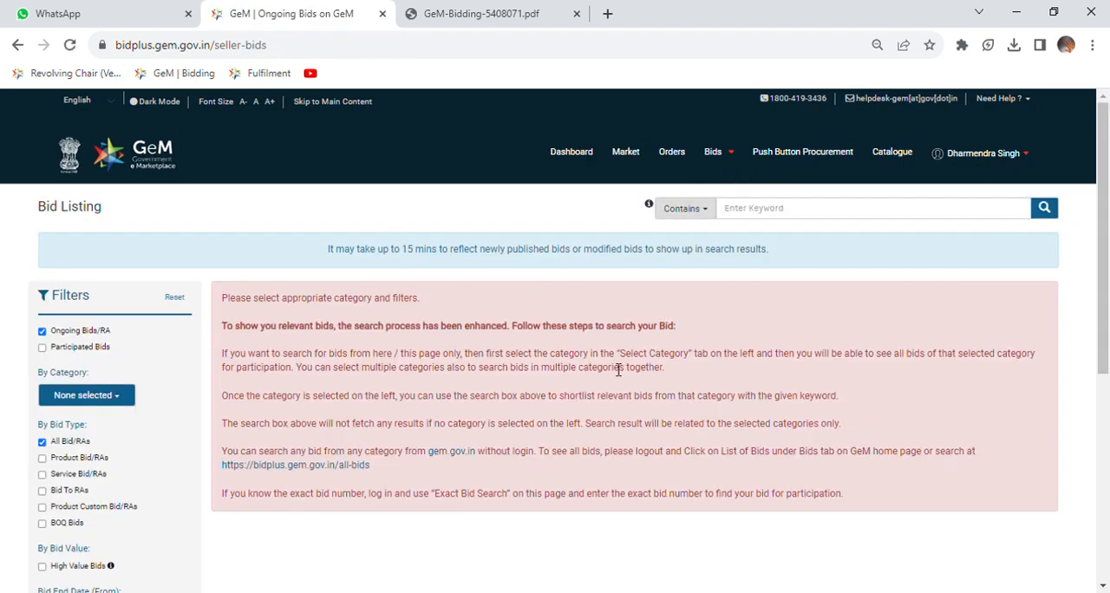
Filter the bid listing to show Participated Bids.
scroll(615, 367, down, 3)
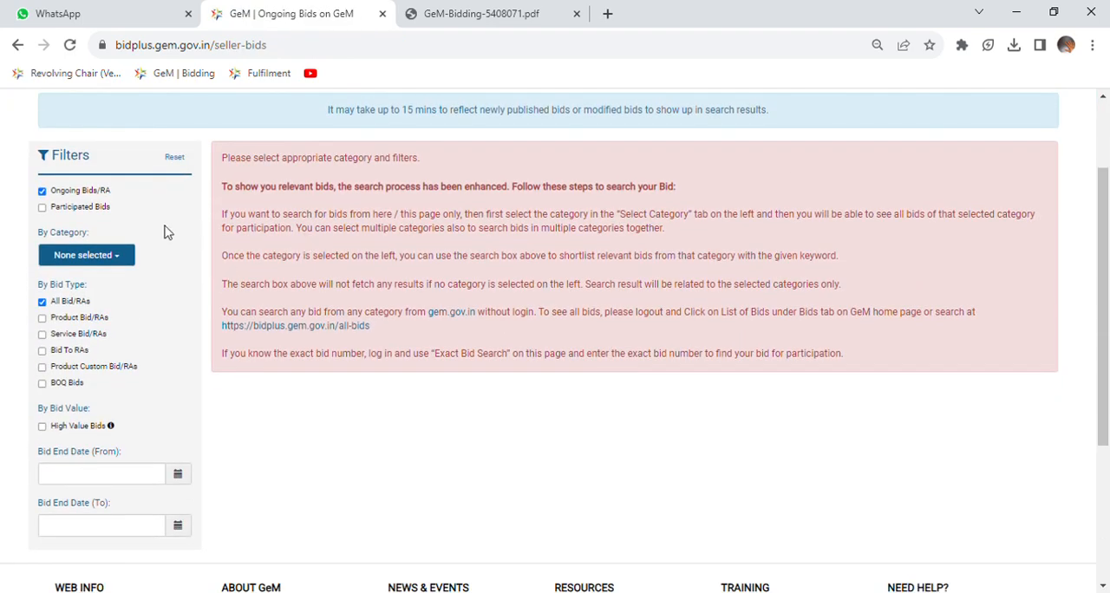
scroll(222, 232, up, 3)
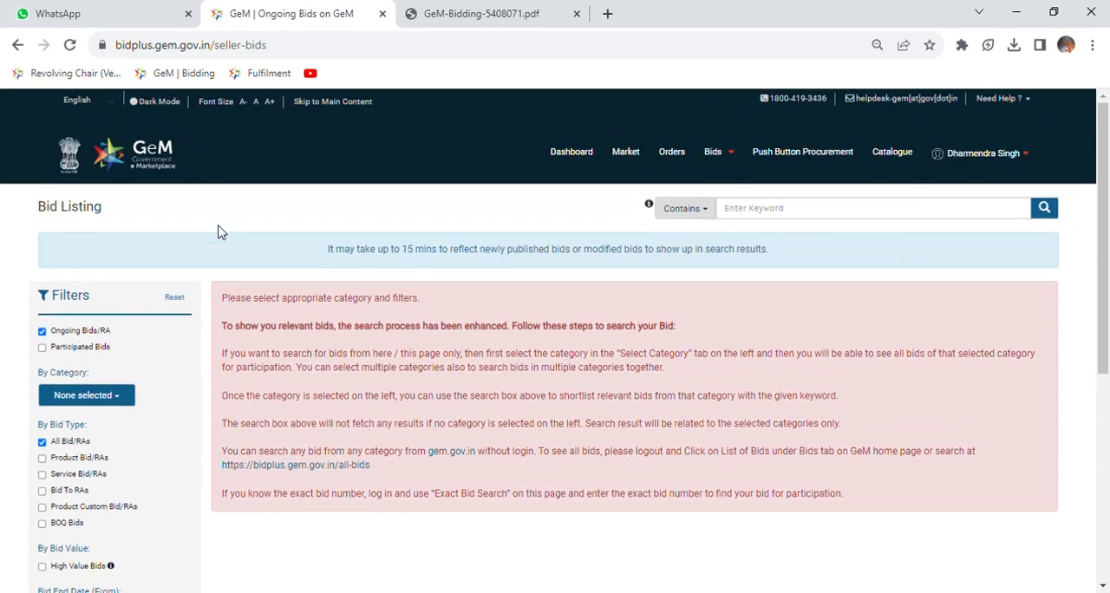
scroll(87, 332, down, 3)
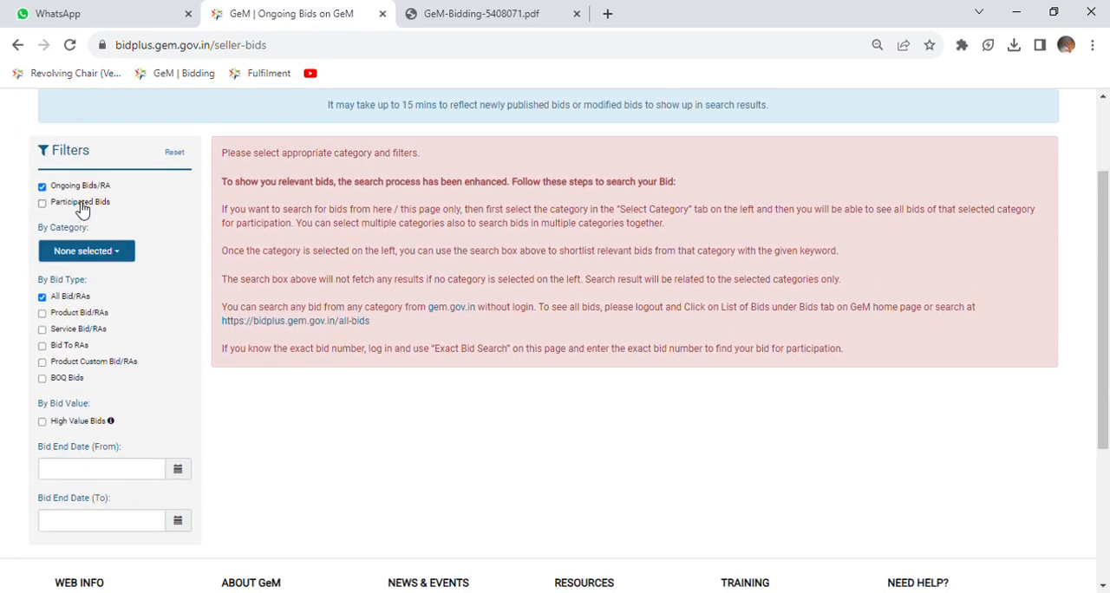
click(78, 205)
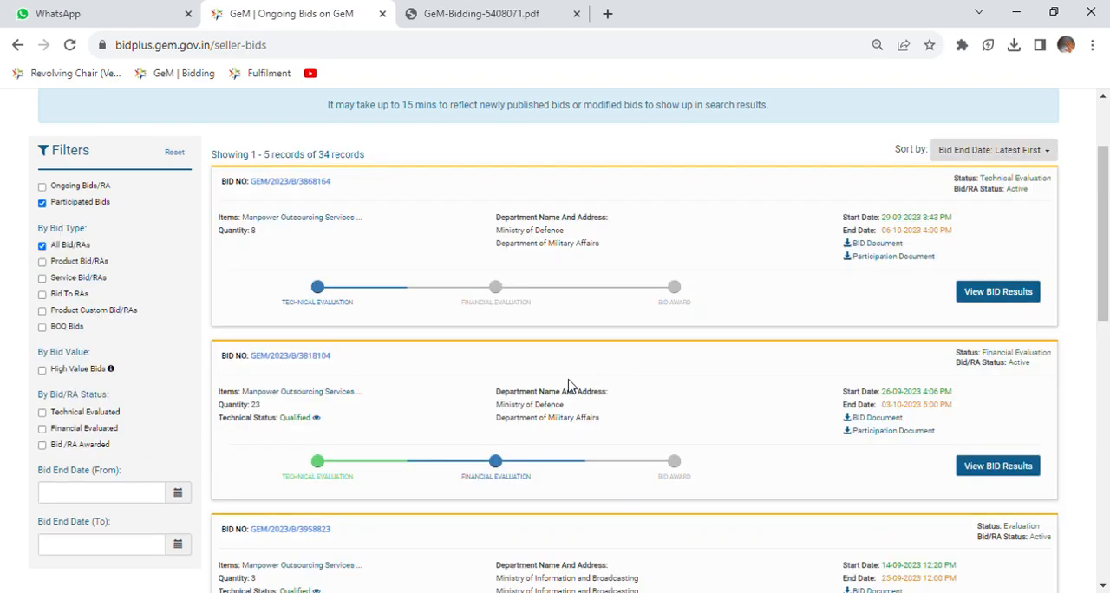
Open the results of the participated Ministry of Defence manpower bid with quantity 23 and expand its Financial Evaluation section.
scroll(568, 385, down, 2)
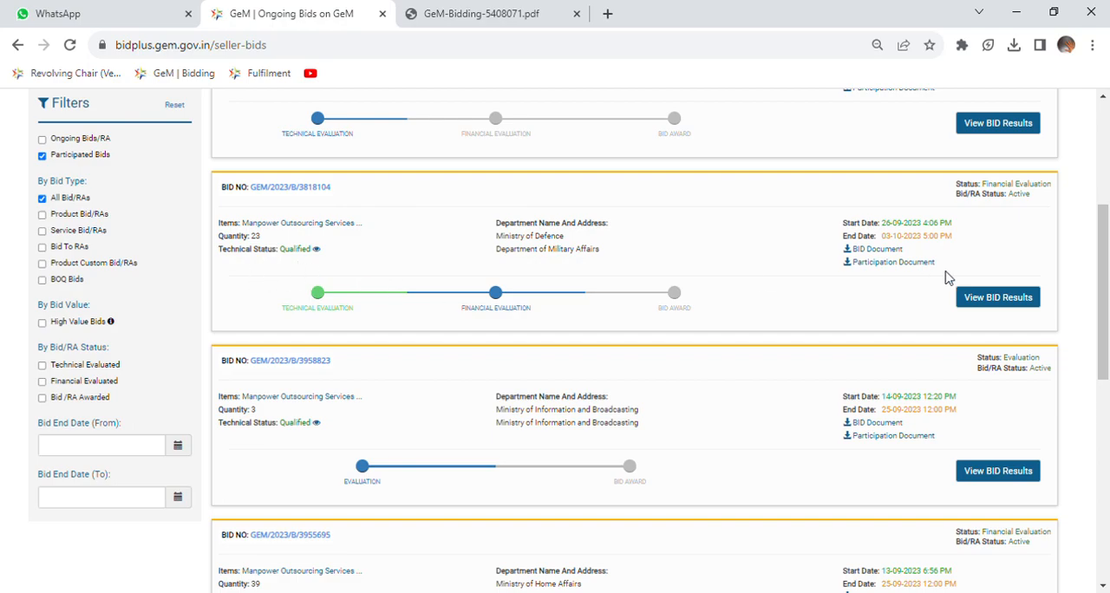
click(993, 300)
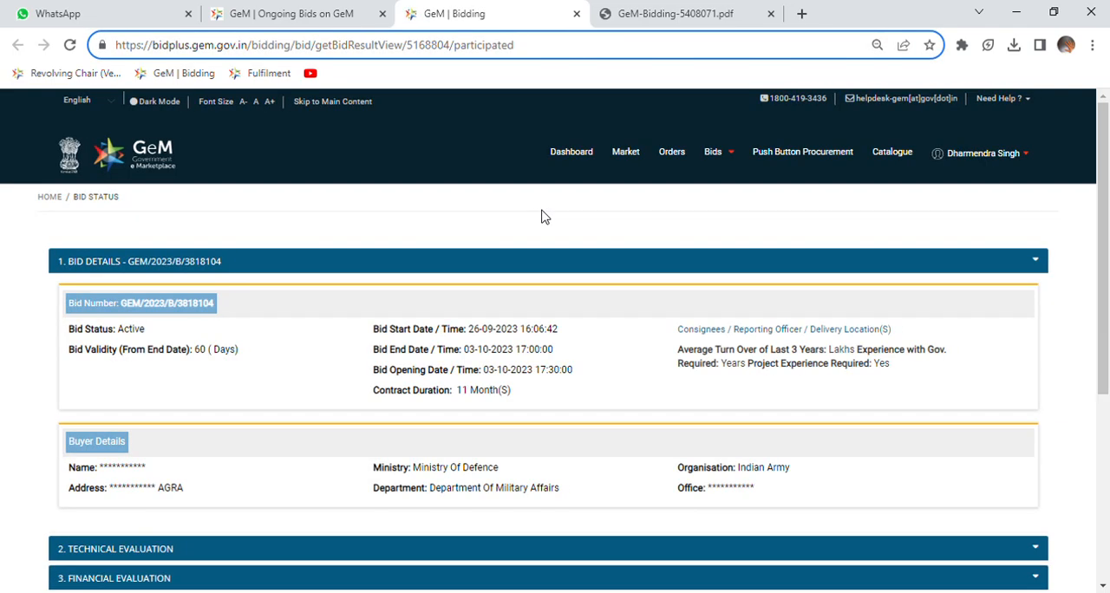
scroll(542, 217, down, 4)
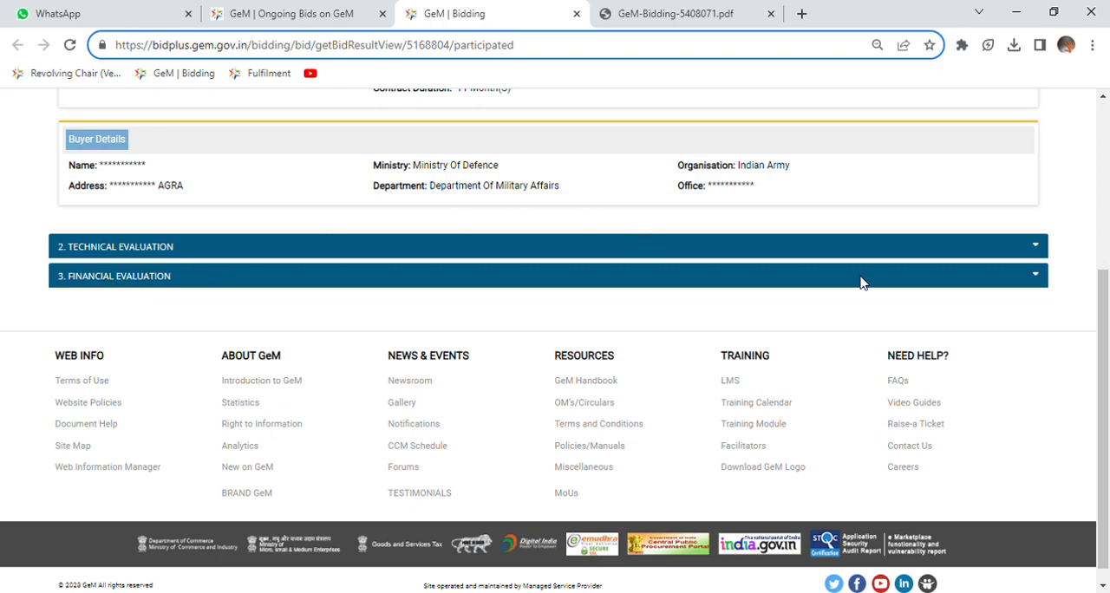
click(1043, 283)
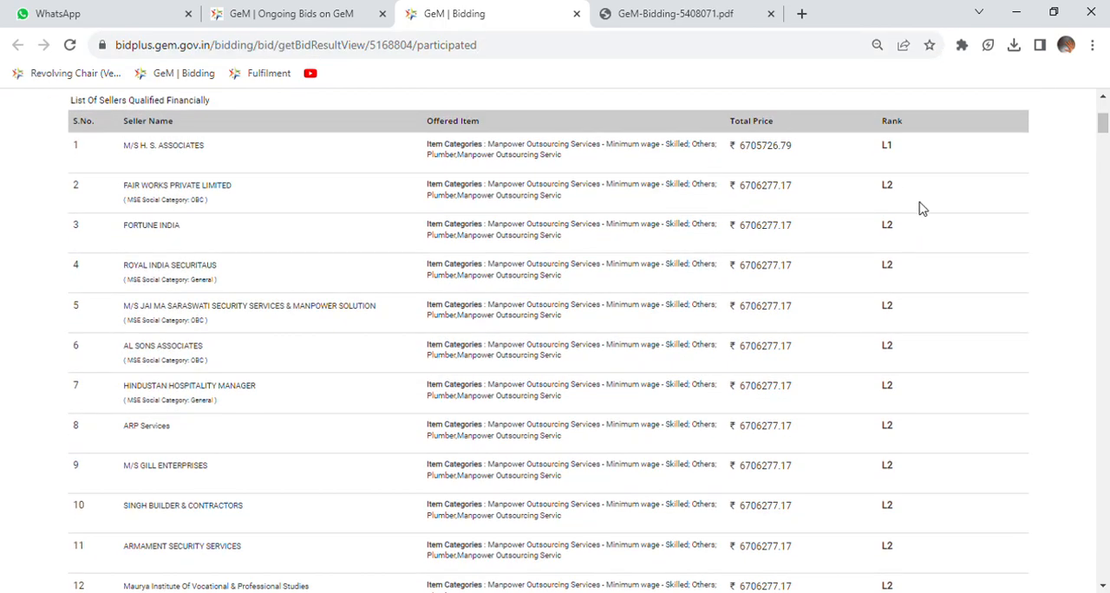
Examine the total prices and ranks in the list of financially qualified sellers, including the L1 seller's price.
scroll(894, 173, up, 1)
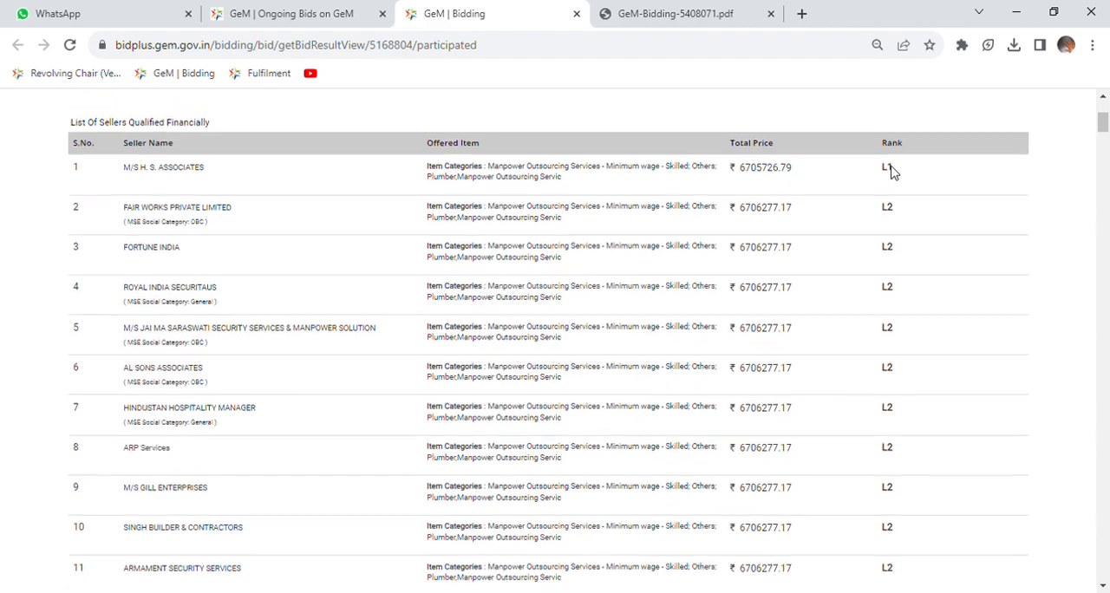
scroll(893, 174, down, 1)
scroll(898, 326, down, 2)
scroll(898, 325, up, 3)
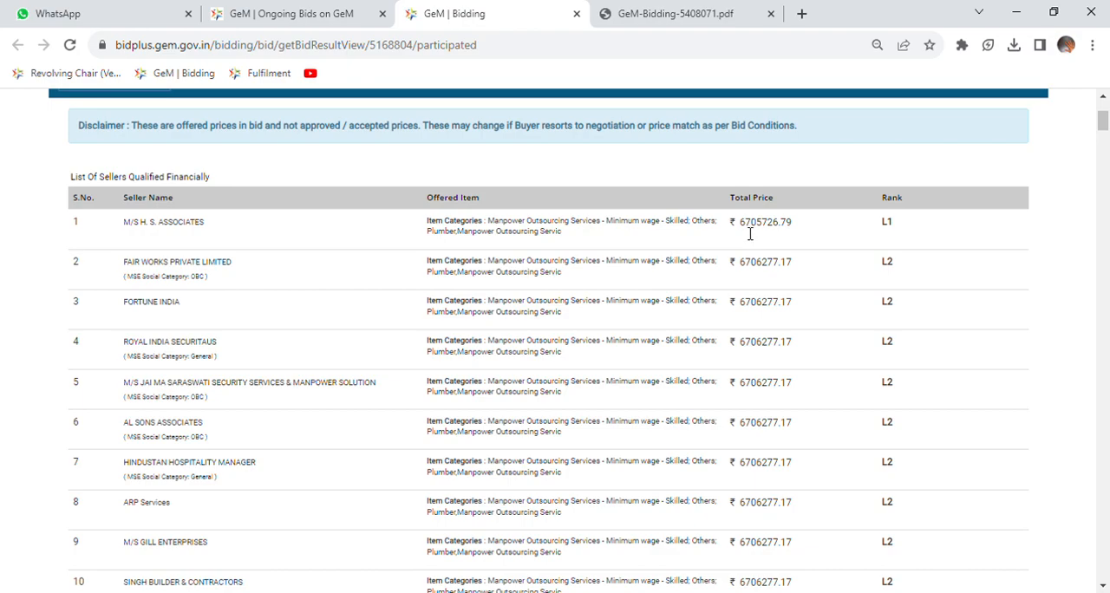
drag(740, 226, 794, 236)
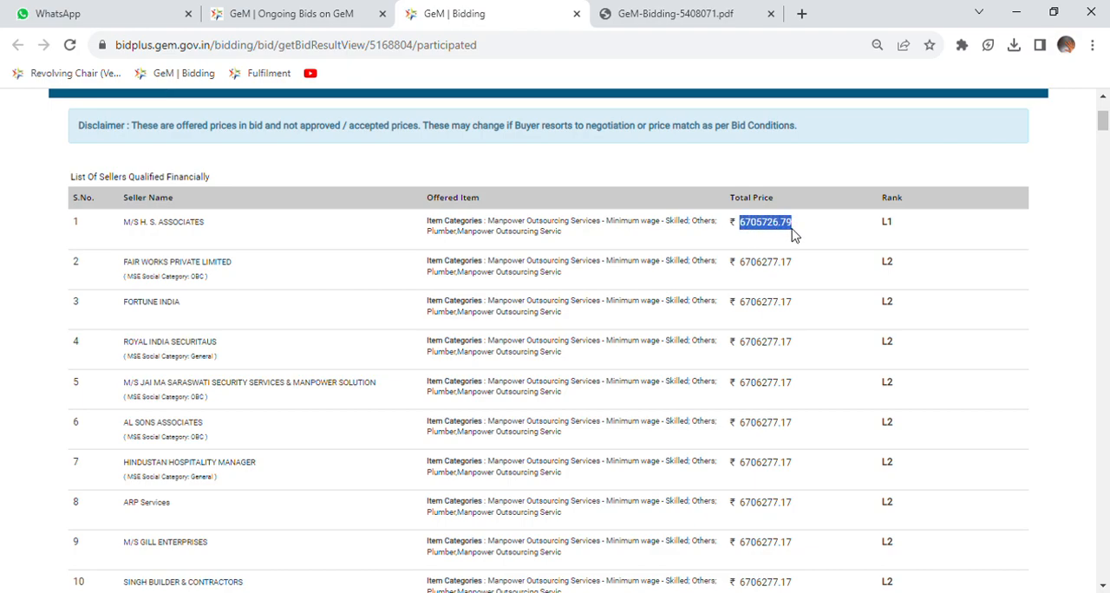
scroll(912, 289, down, 3)
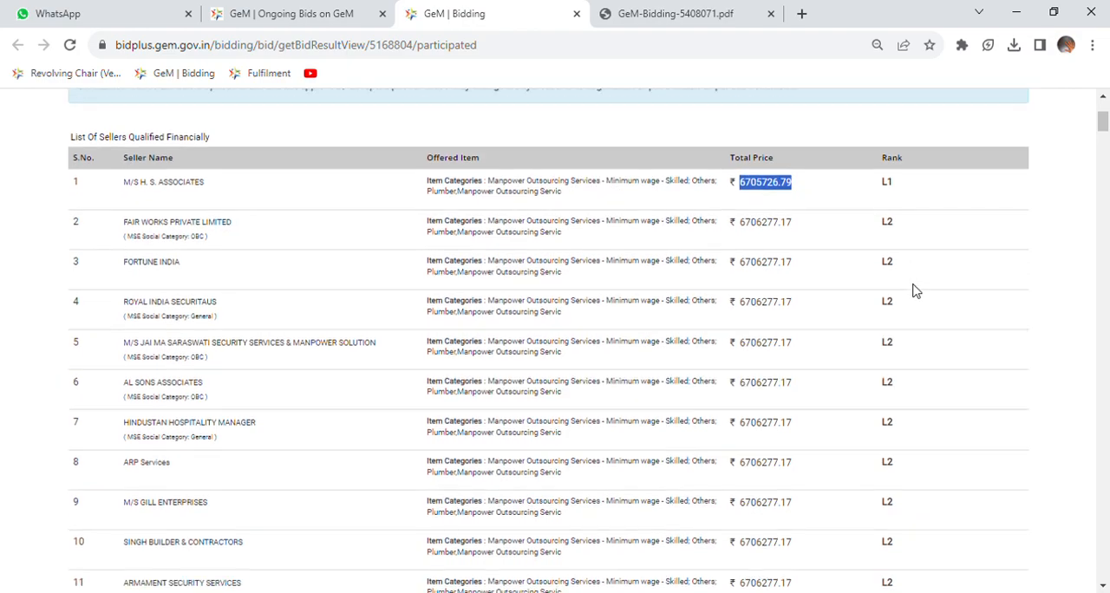
scroll(913, 288, down, 3)
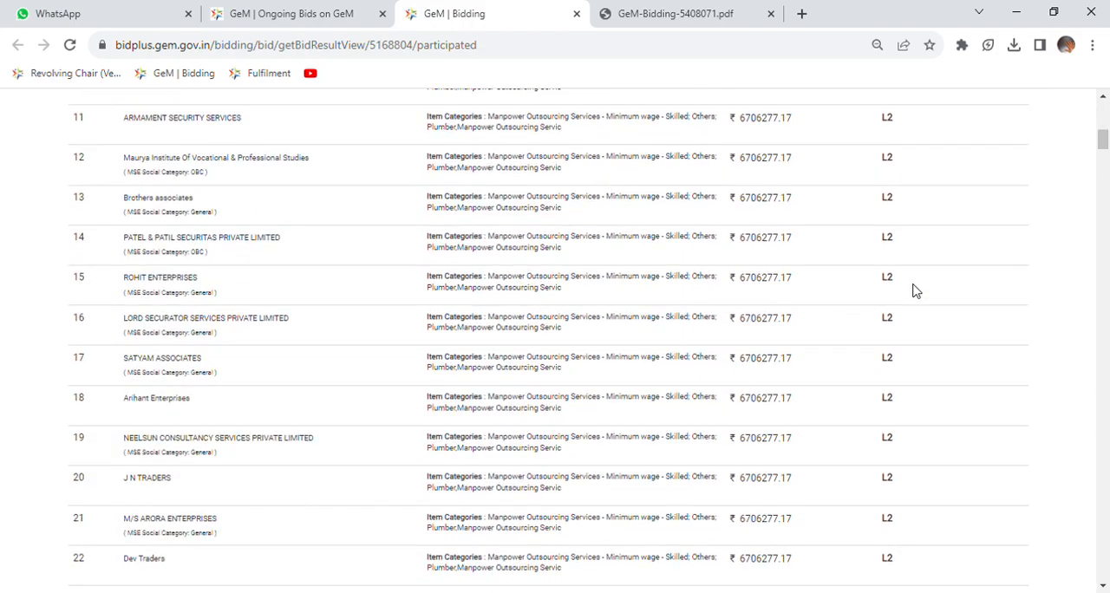
scroll(913, 289, down, 3)
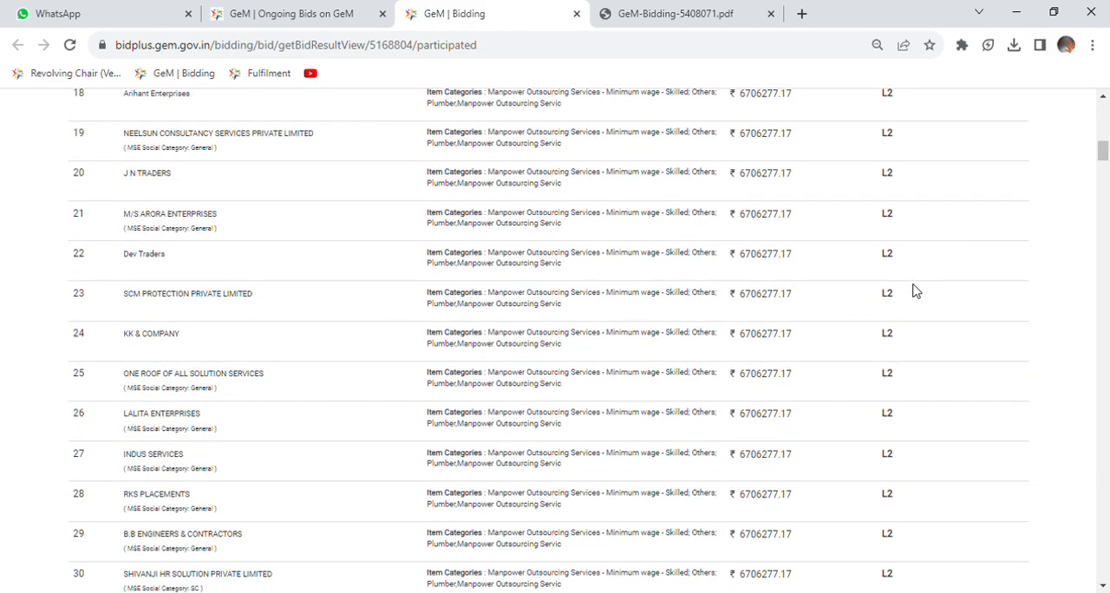
scroll(915, 292, up, 2)
scroll(915, 292, up, 5)
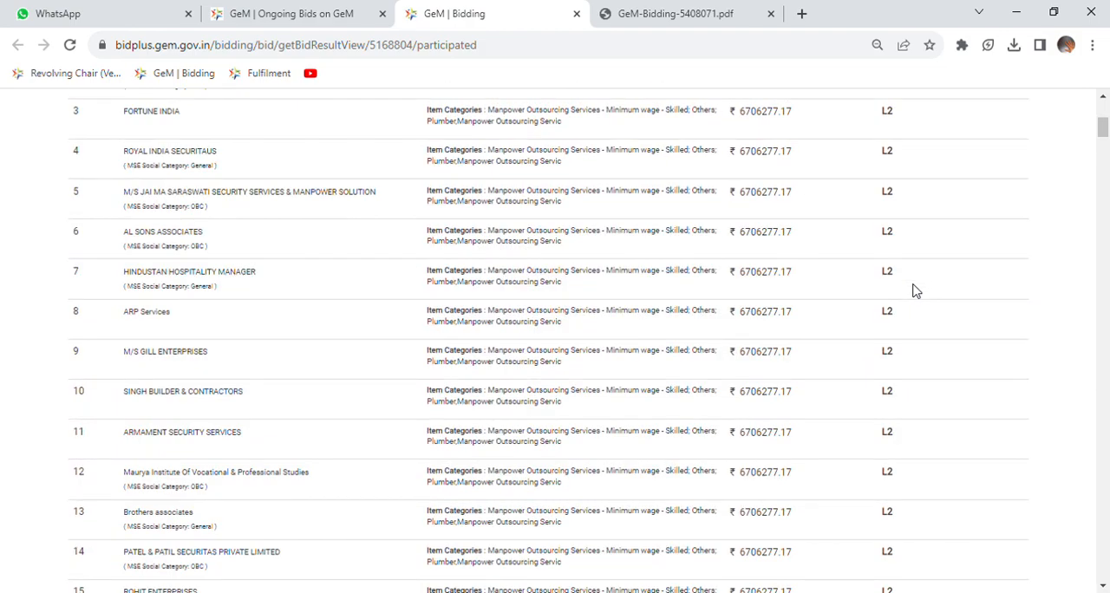
scroll(915, 292, up, 2)
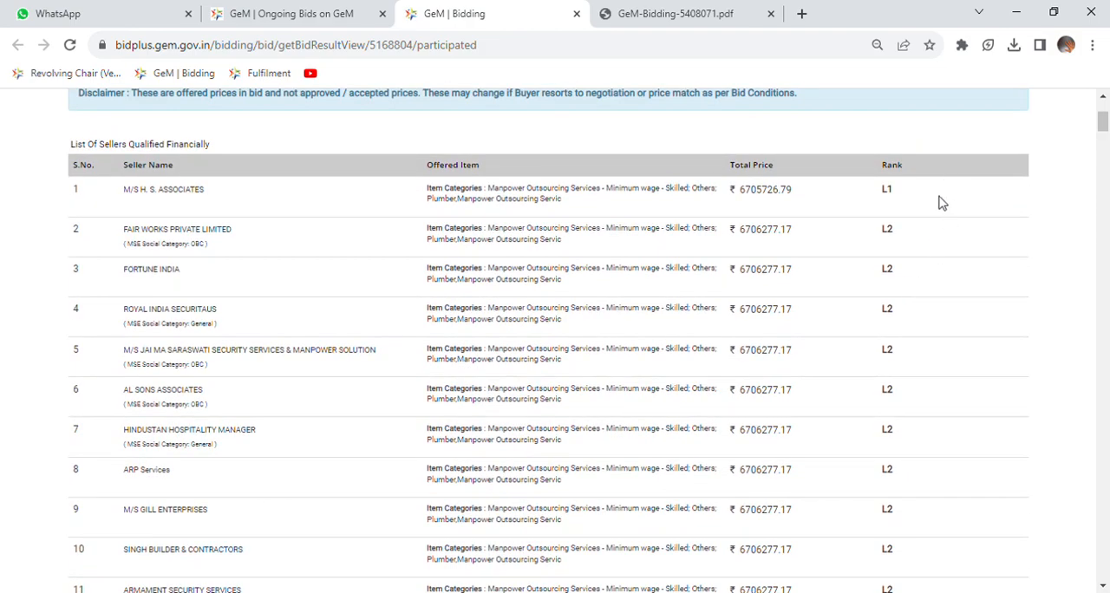